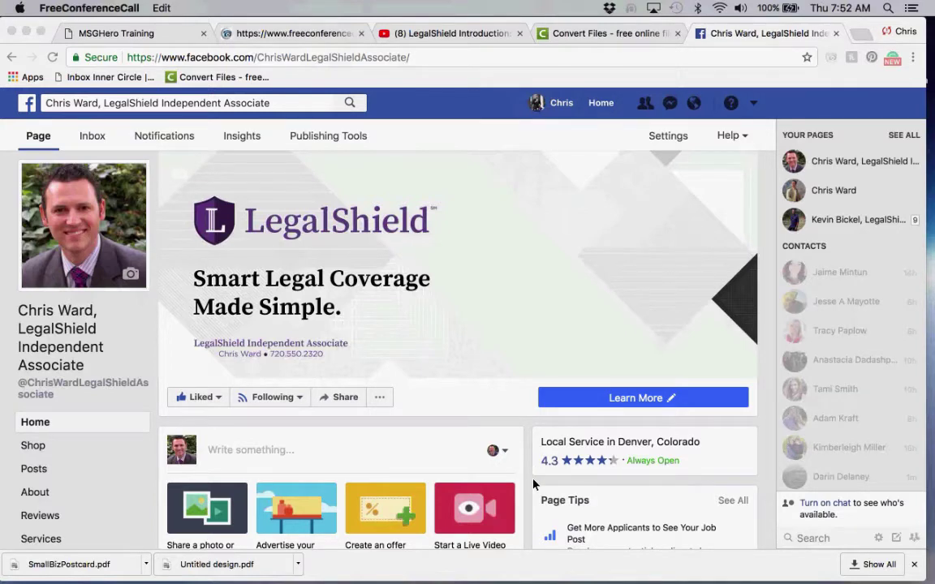
Look over the business page's posting options, including the post composer and the photo or video sharing choices.
scroll(527, 486, "down", 3)
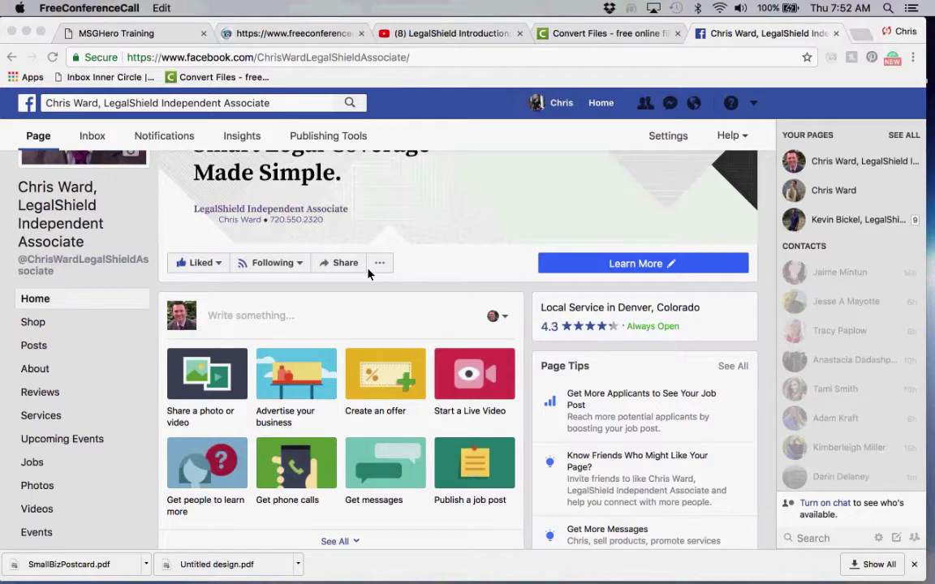
left_click(250, 324)
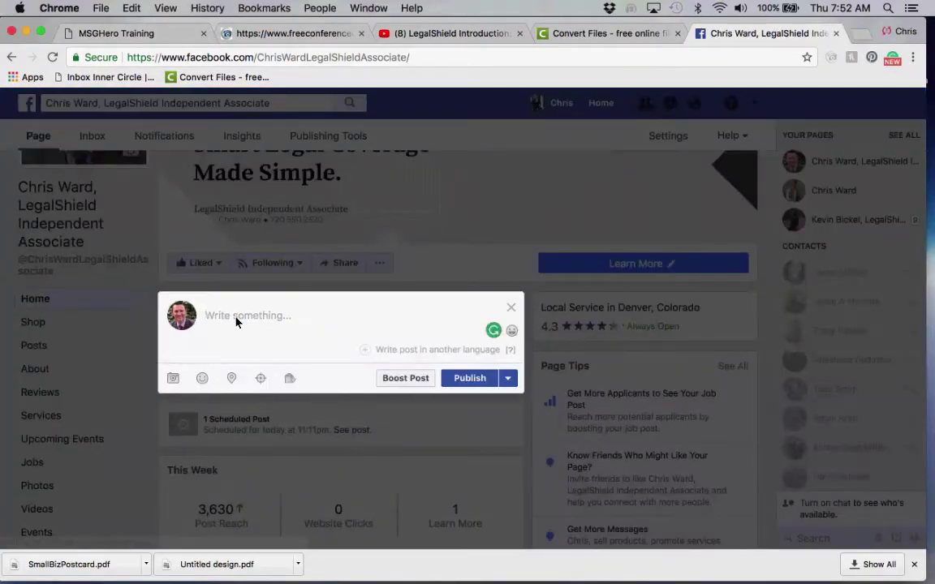
left_click(510, 309)
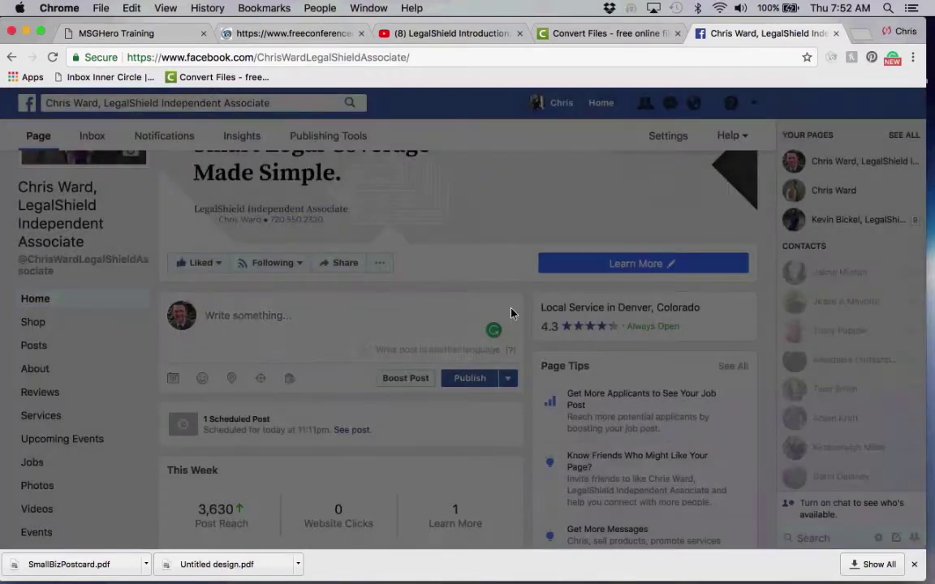
scroll(528, 323, "up", 3)
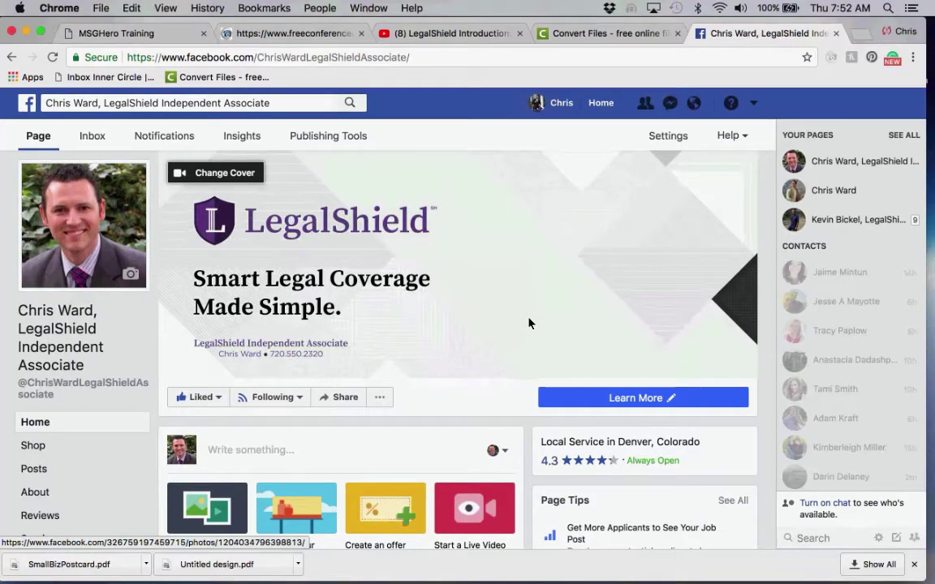
scroll(529, 323, "down", 5)
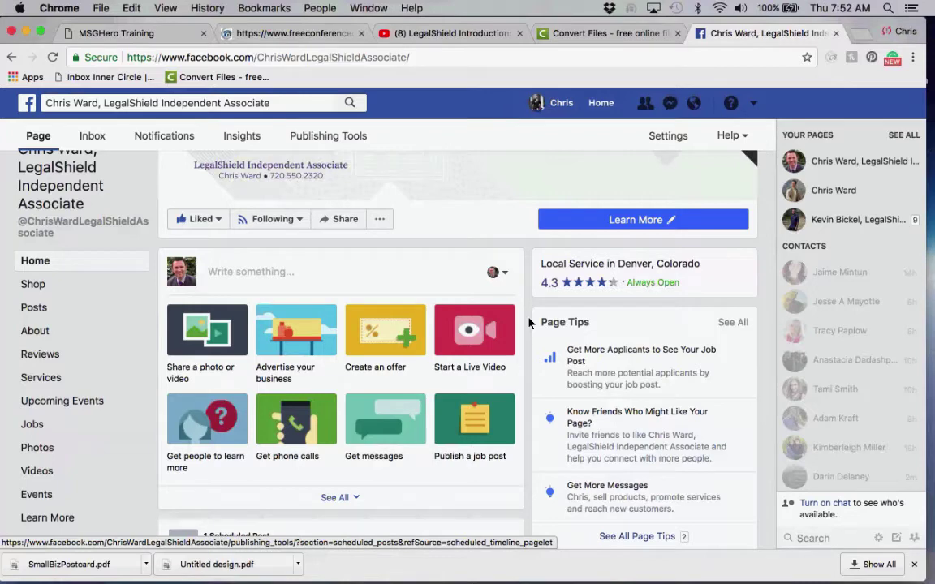
scroll(528, 322, "down", 2)
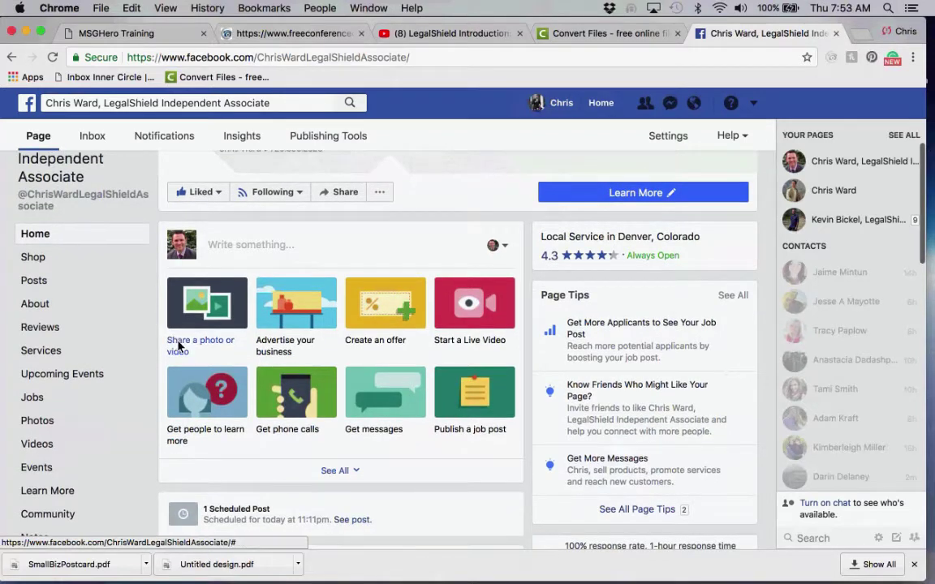
left_click(180, 348)
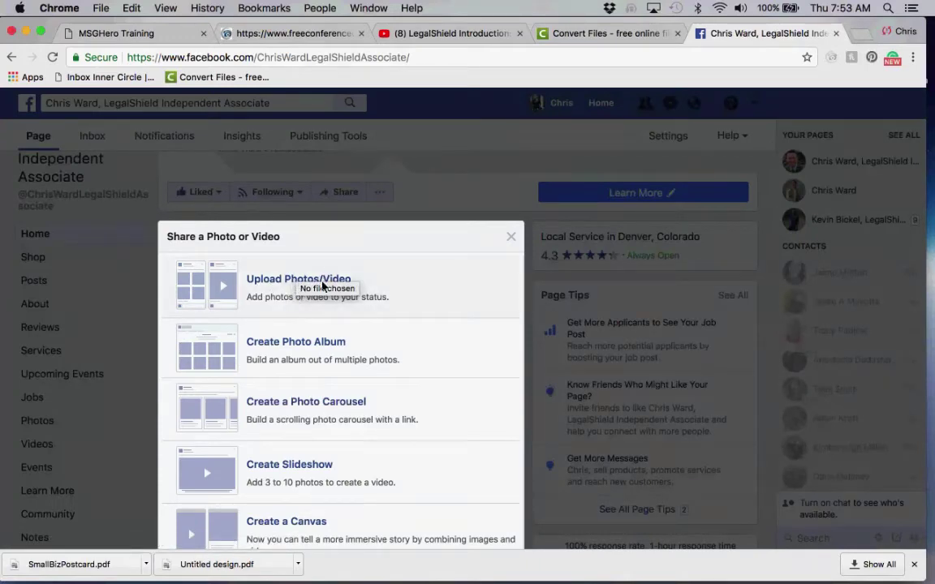
left_click(510, 237)
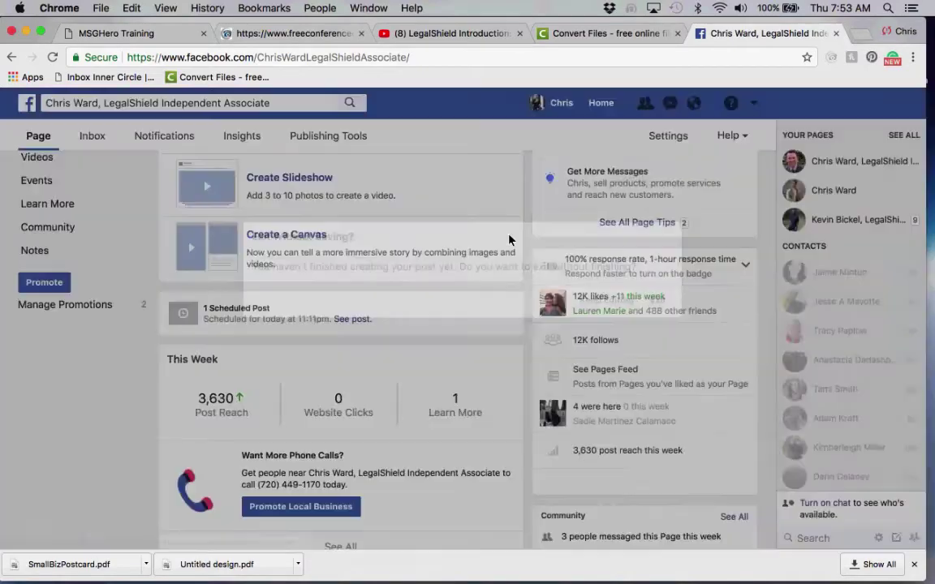
left_click(658, 301)
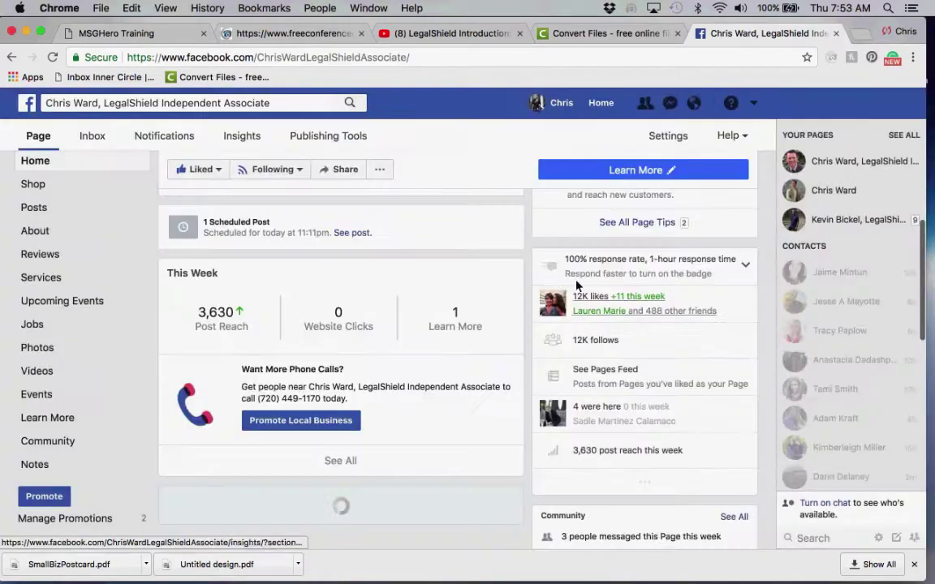
scroll(524, 302, "up", 10)
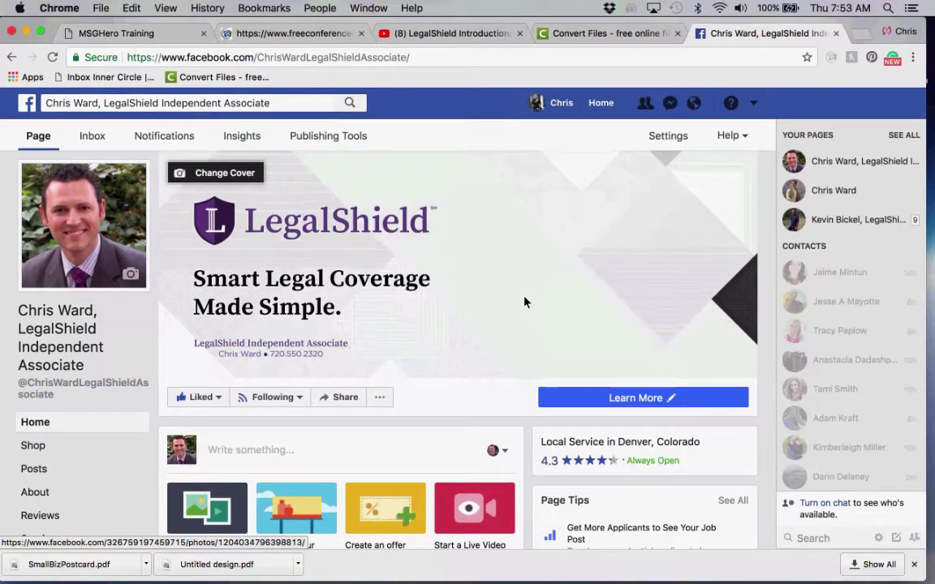
Switch to YouTube and copy the full web address of the video "LegalShield Introduction: Get to Know Us".
left_click(465, 36)
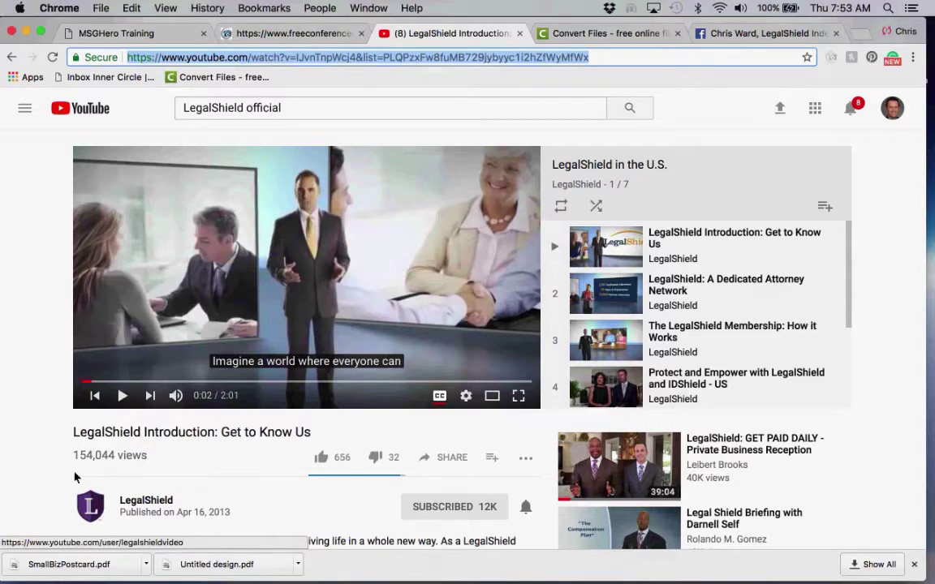
scroll(36, 441, "down", 3)
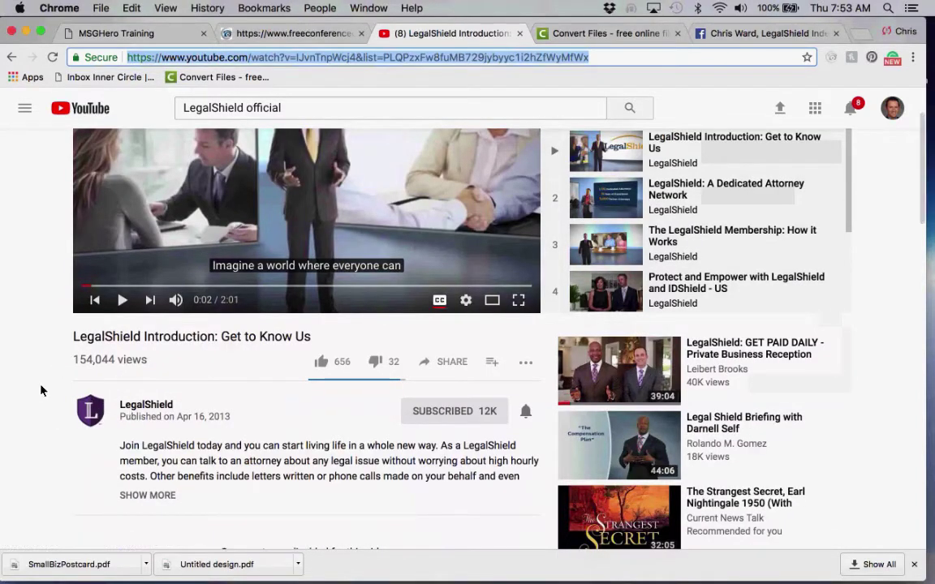
scroll(41, 391, "up", 2)
scroll(40, 390, "up", 2)
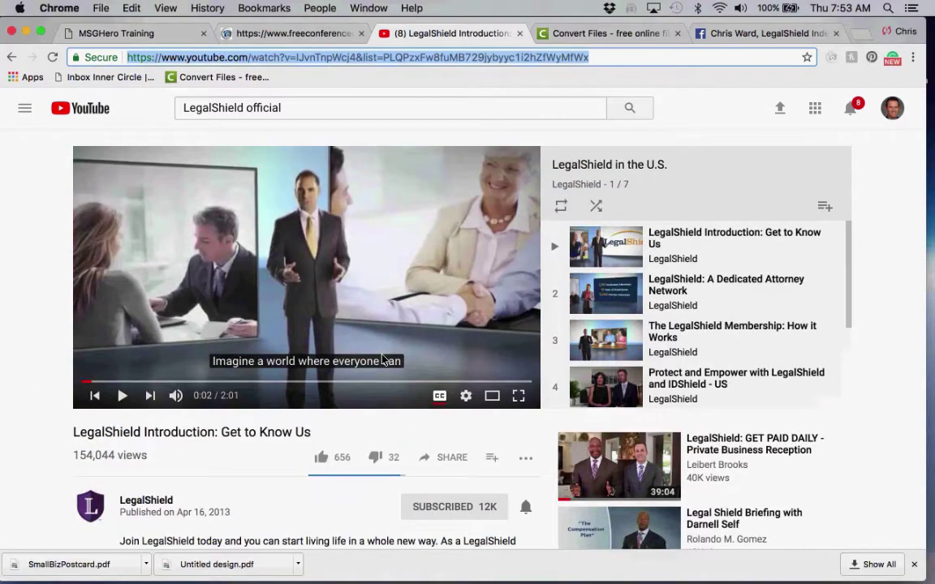
scroll(384, 360, "down", 2)
left_click(454, 411)
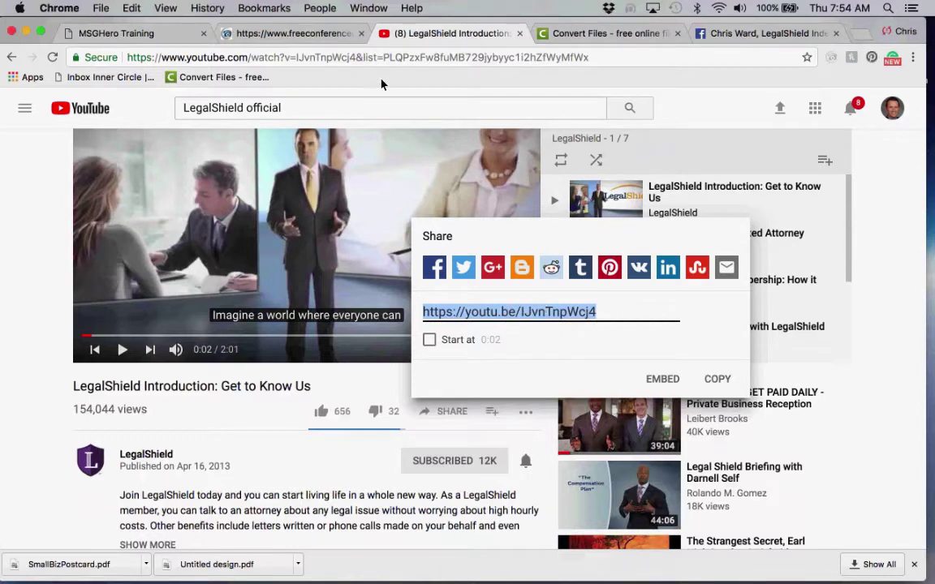
left_click(355, 57)
left_click(356, 58)
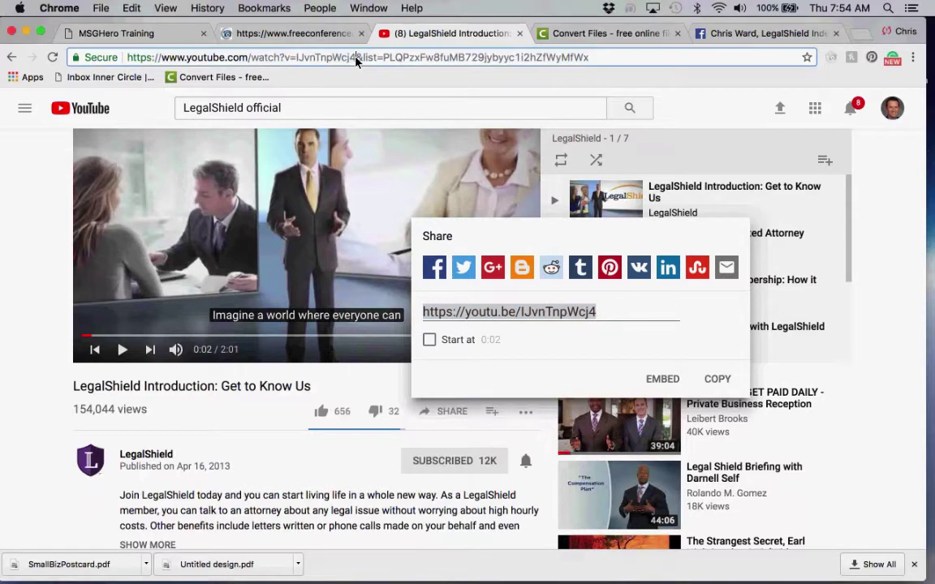
left_click_drag(599, 58, 394, 44)
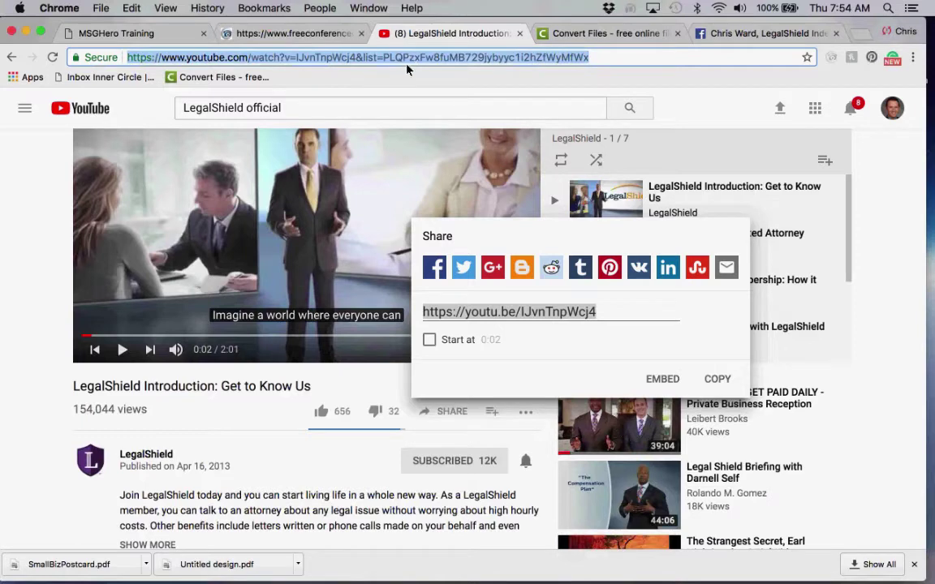
key("super+c")
Switch to Convert Files, paste the video link as the download source and set the YouTube video resolution to Highest available.
left_click(566, 34)
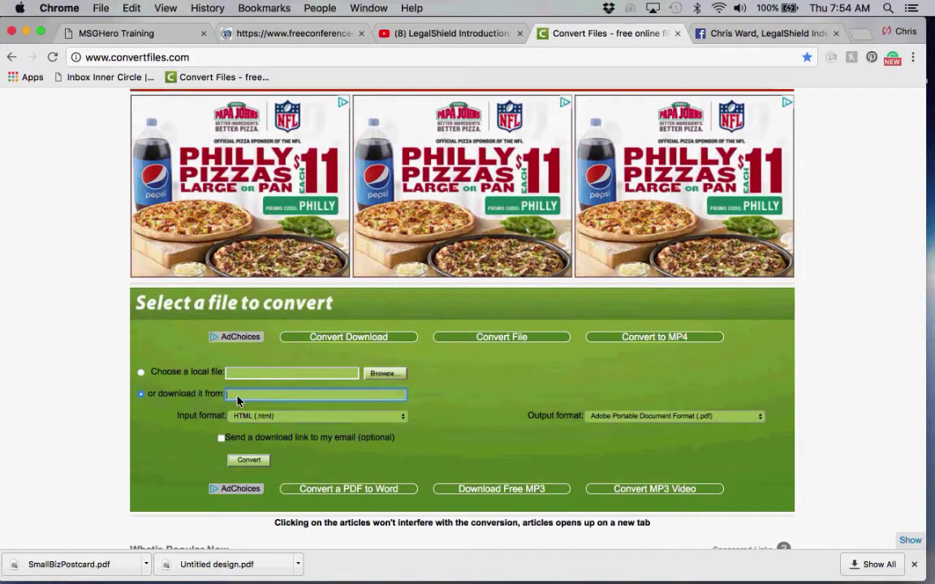
key("super+v")
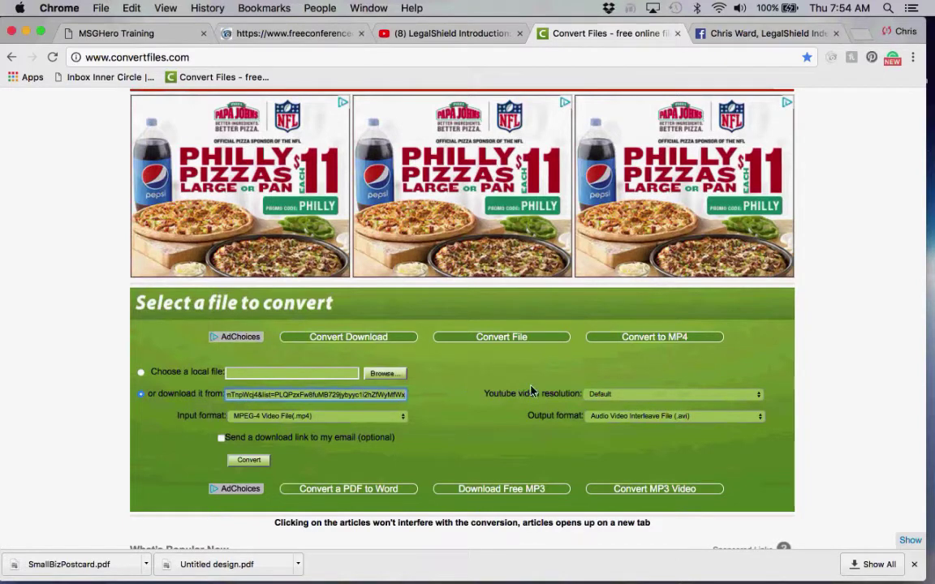
left_click(605, 394)
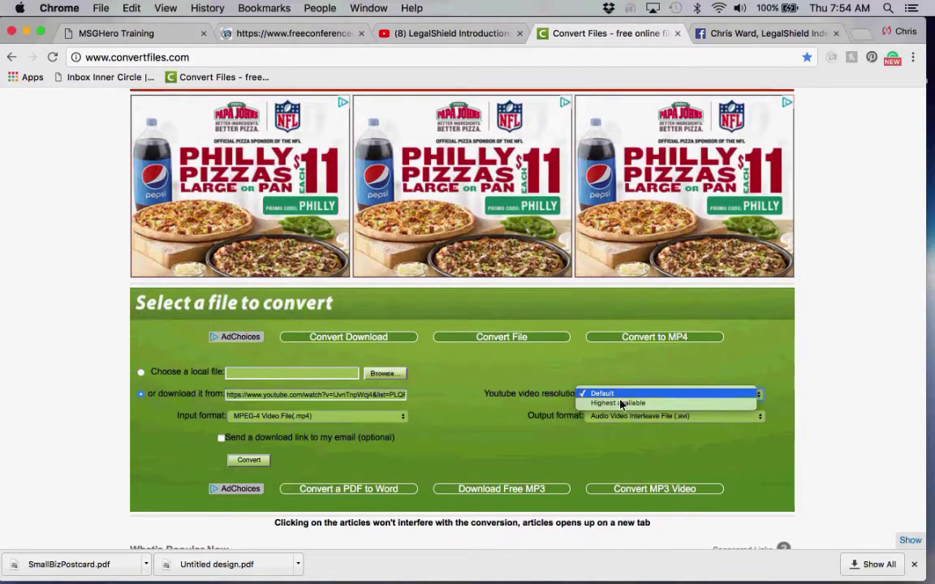
key("Escape")
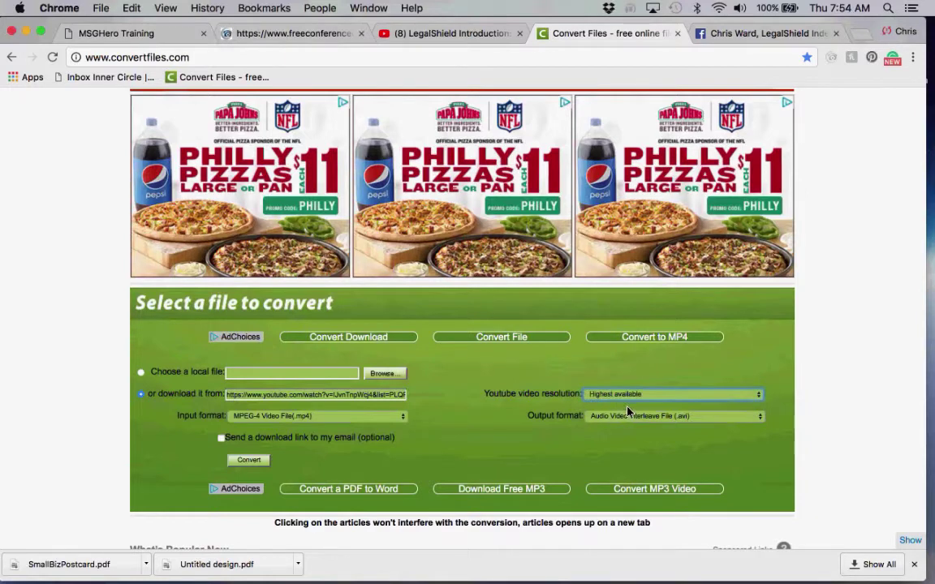
Set the output format to MPEG-4 Video File (.mp4) and convert the video.
left_click(639, 417)
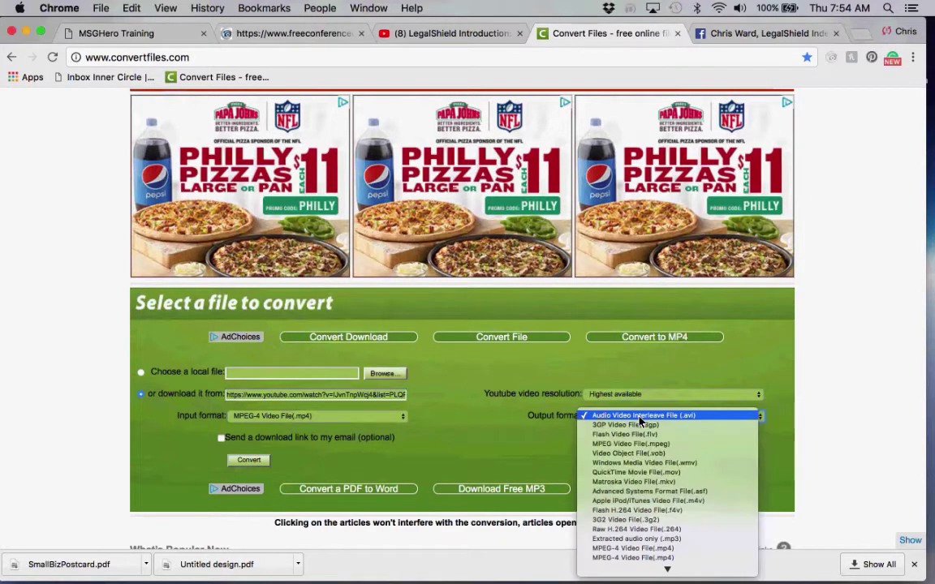
left_click(626, 552)
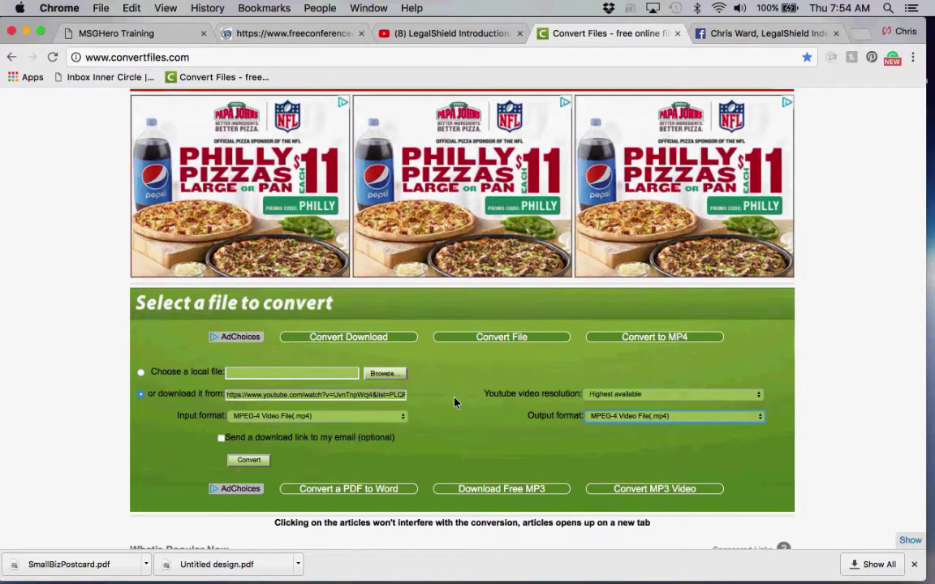
scroll(455, 402, "down", 2)
left_click(254, 430)
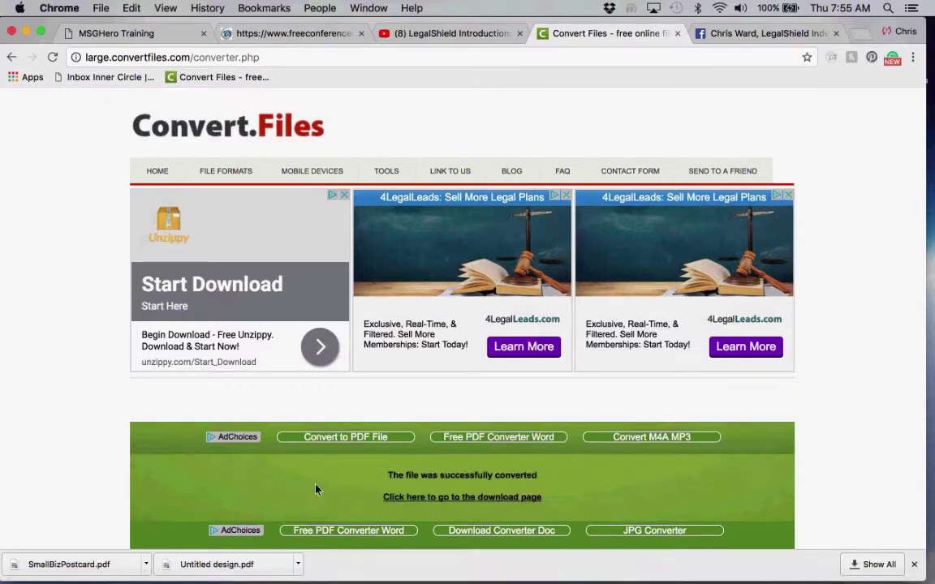
Open the download page and save the converted file to the Desktop as "youtube (1)" in MPEG-4 movie format, then hide the video ad.
left_click(422, 497)
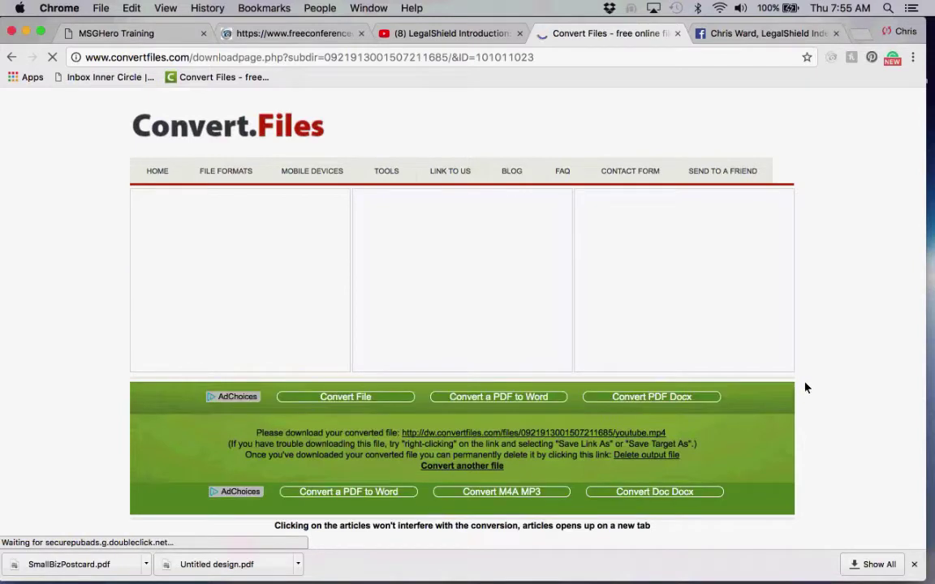
right_click(509, 437)
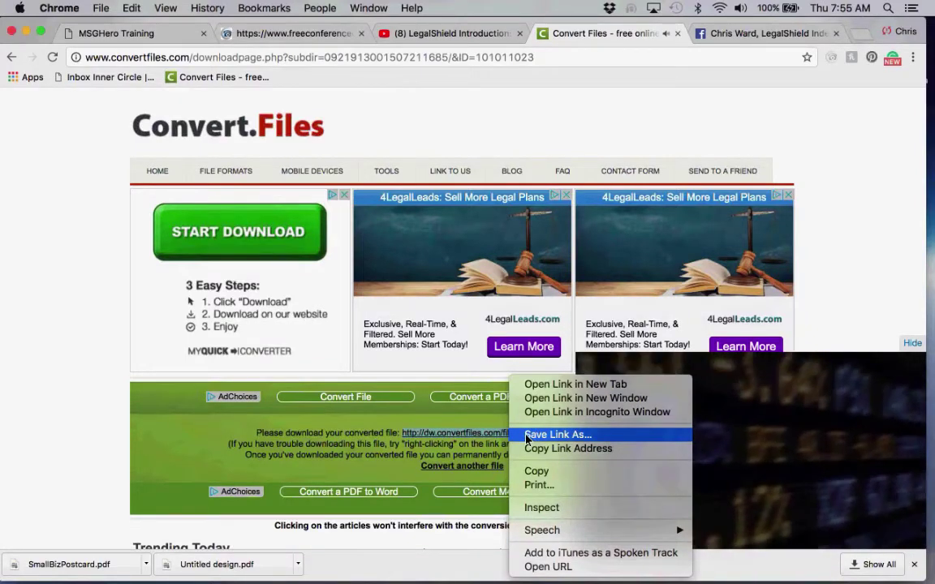
left_click(557, 435)
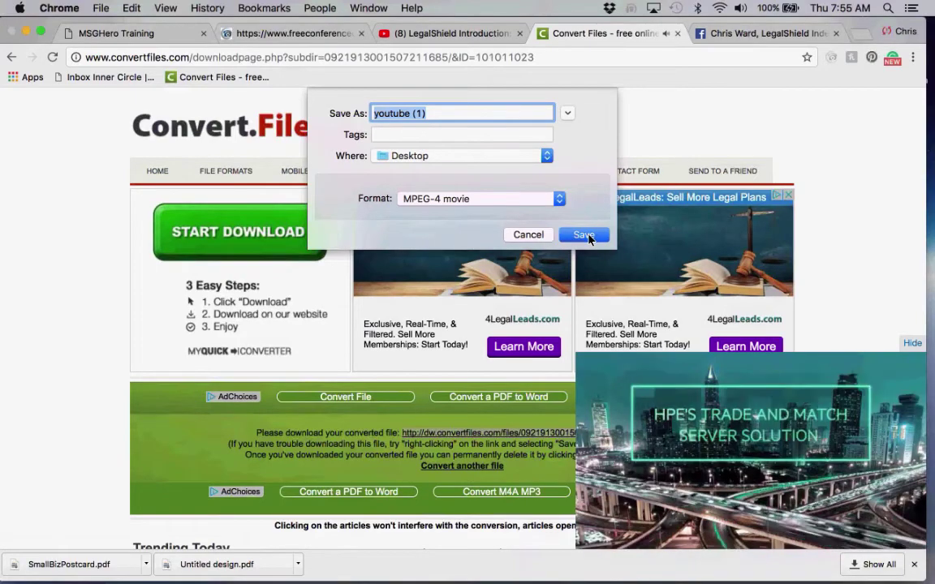
left_click(588, 235)
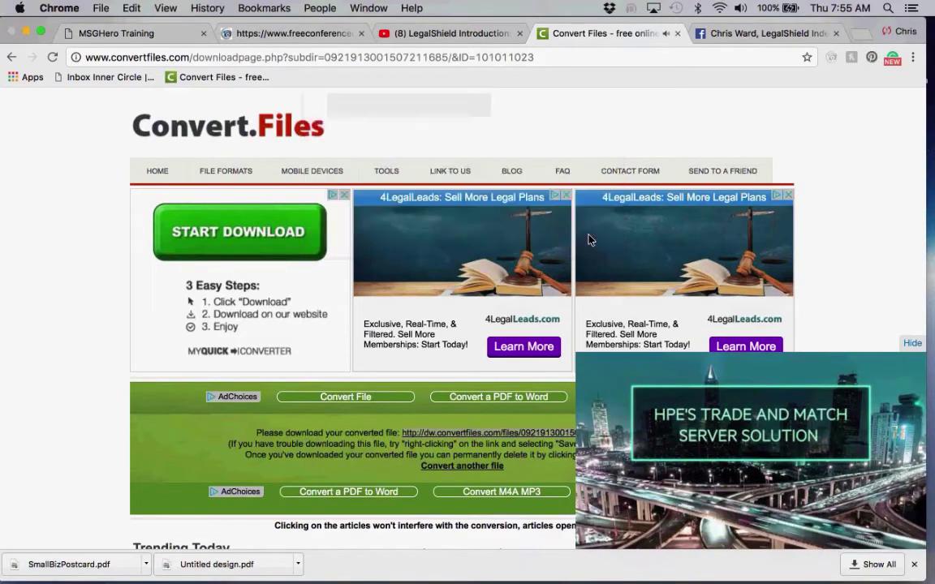
left_click(912, 344)
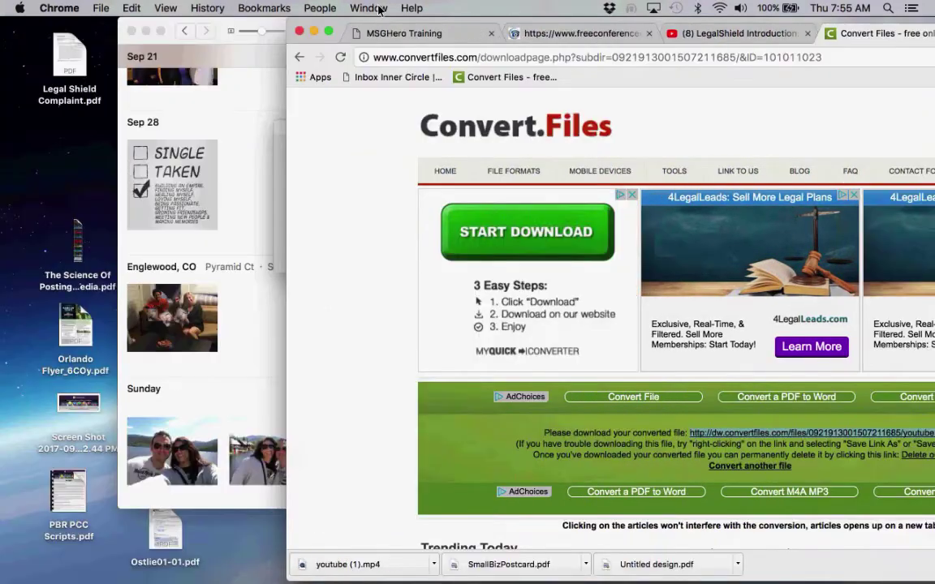
Clear the photo window off the desktop, copy the downloaded youtube (1).mp4 onto it and move the browser window back.
left_click(132, 30)
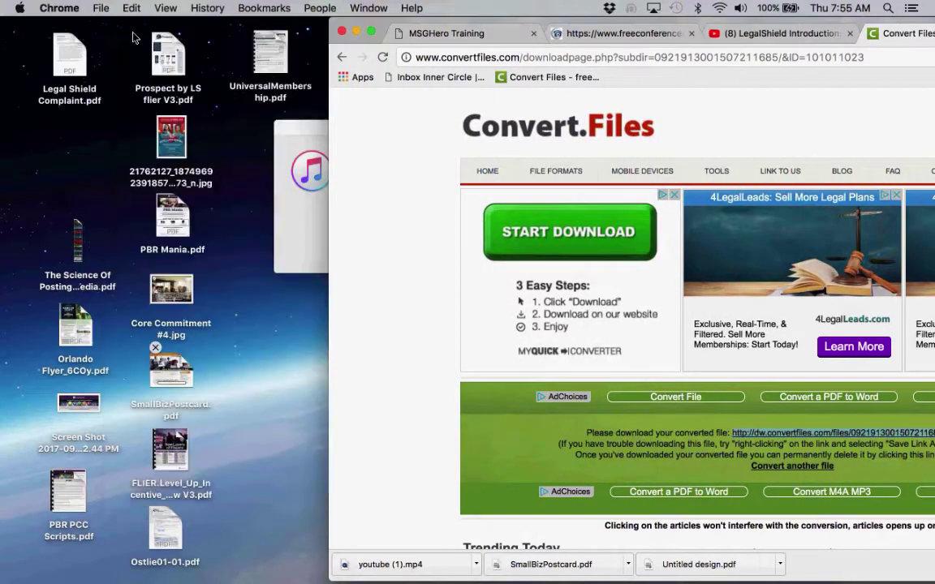
left_click_drag(418, 568, 86, 128)
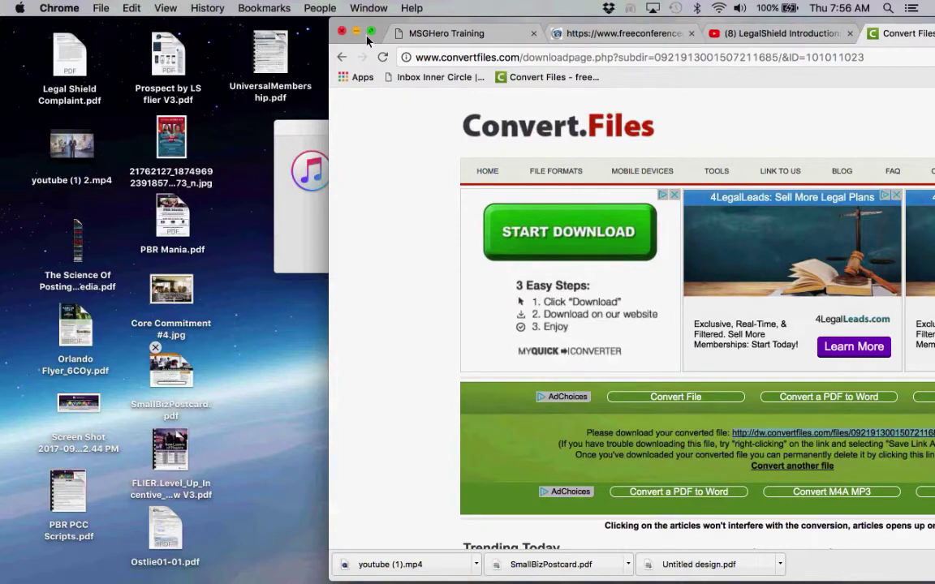
left_click_drag(379, 29, 46, 18)
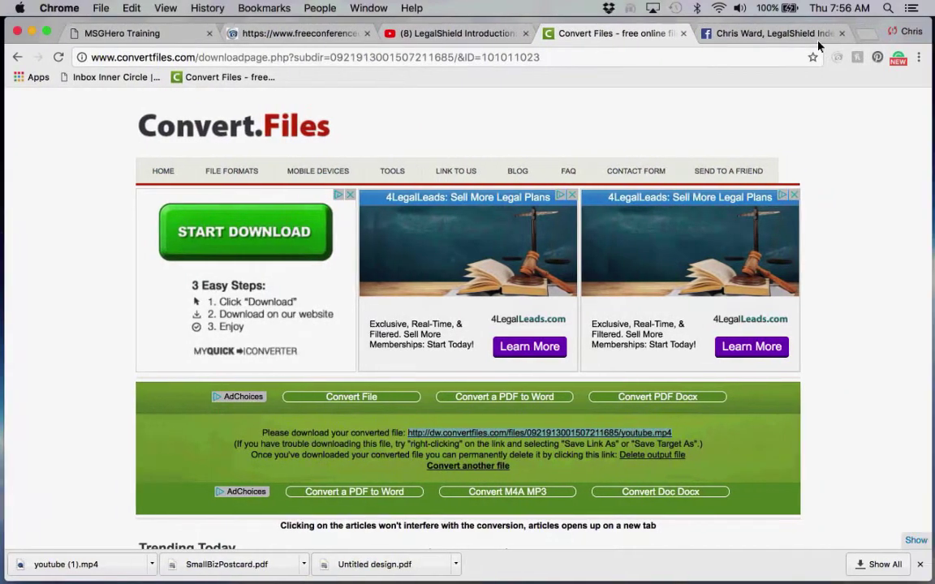
Switch to the Facebook business page and upload youtube (1).mp4 from the Desktop as a new video post.
left_click(721, 33)
scroll(453, 411, "down", 3)
left_click(210, 430)
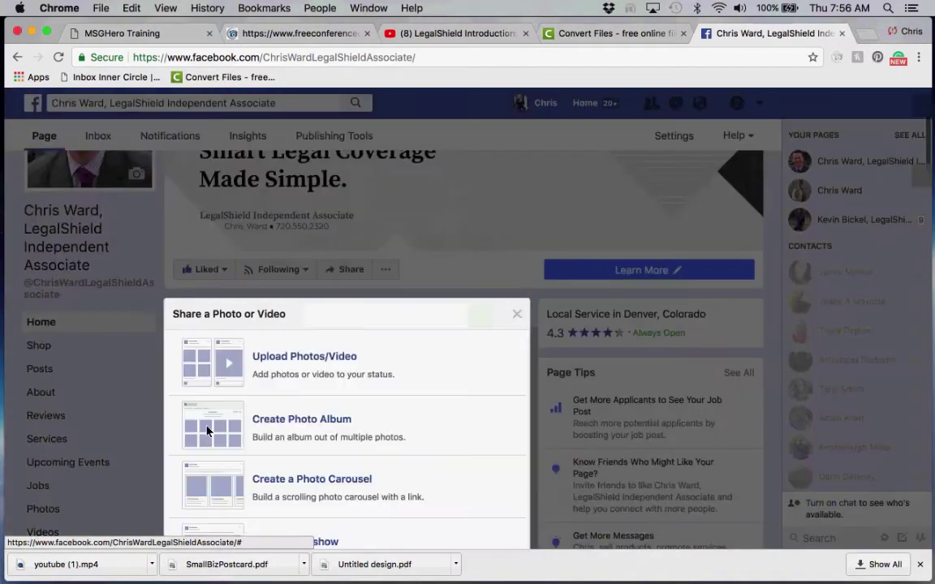
left_click(258, 360)
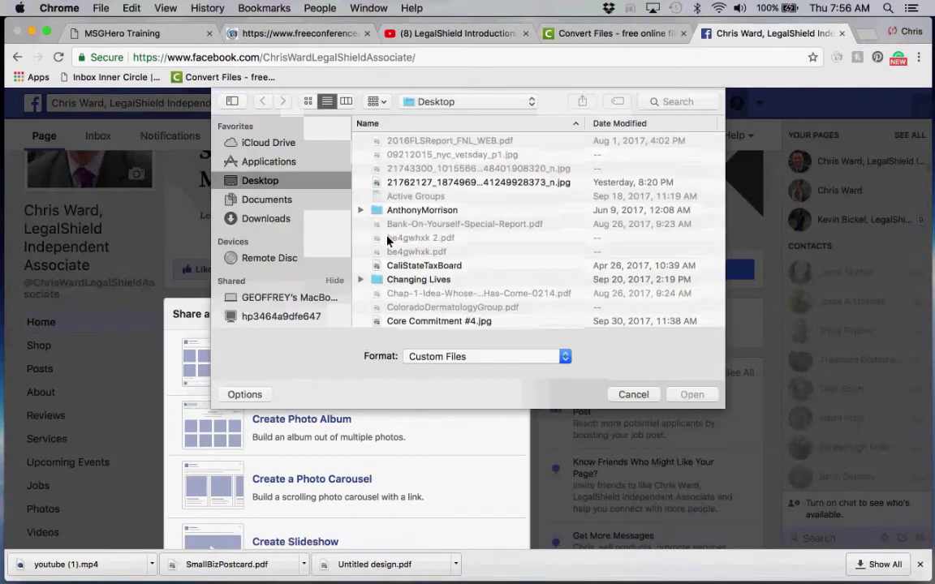
scroll(388, 241, "down", 10)
scroll(387, 241, "down", 15)
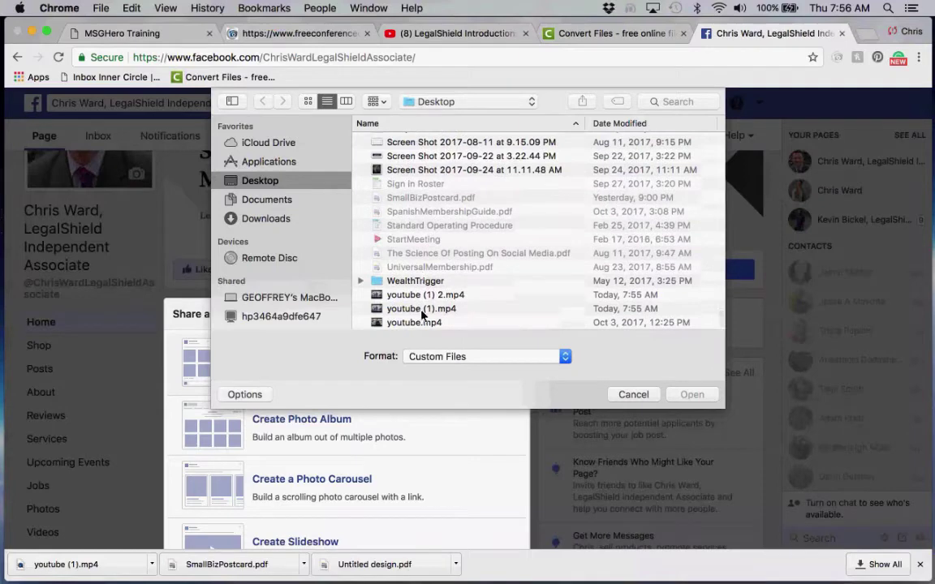
double_click(420, 309)
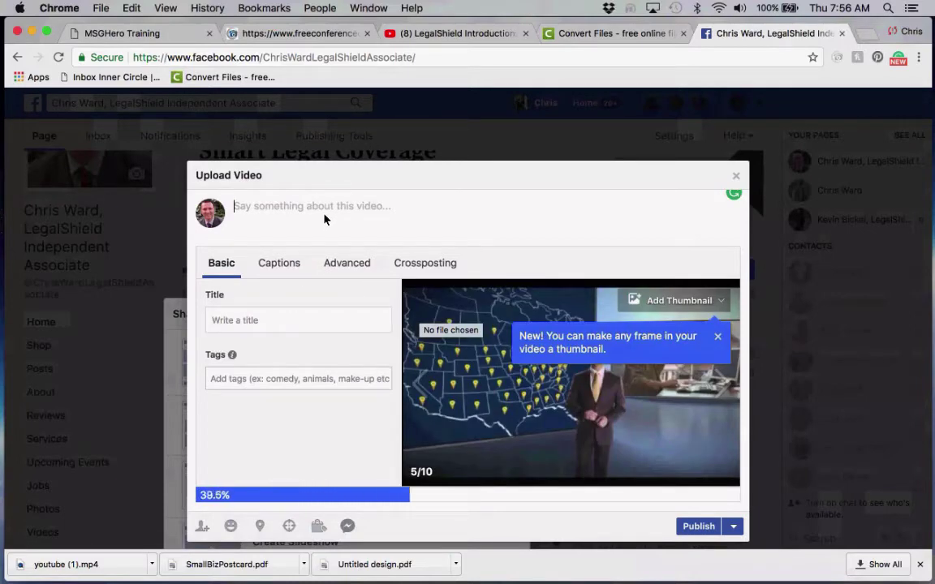
Begin the video's description with "Surveys suggest that two-thirds of Americans have never even heard of legal service plans.".
type("Survery")
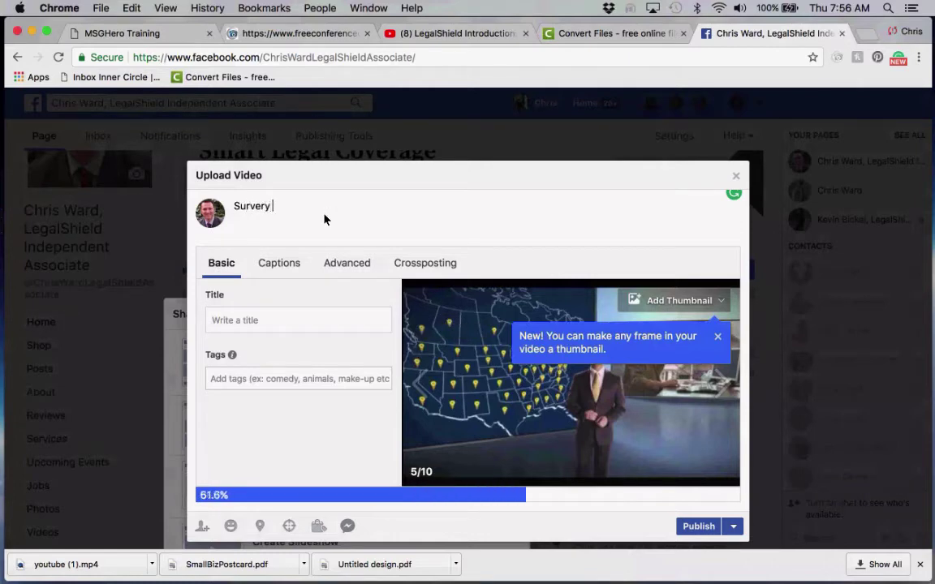
key("BackSpace")
key("BackSpace")
key("BackSpace")
type("ys suggest")
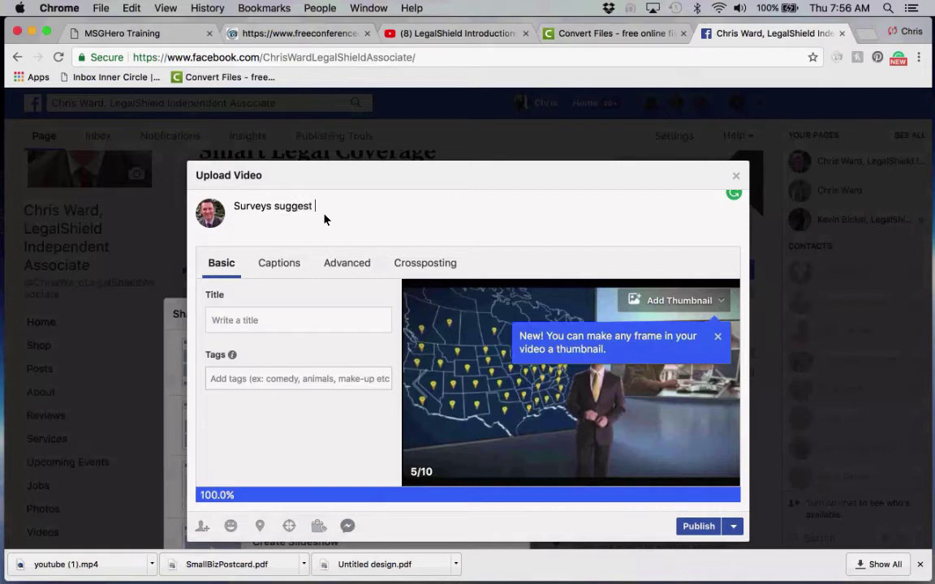
type(" that two-thirds of Americans have")
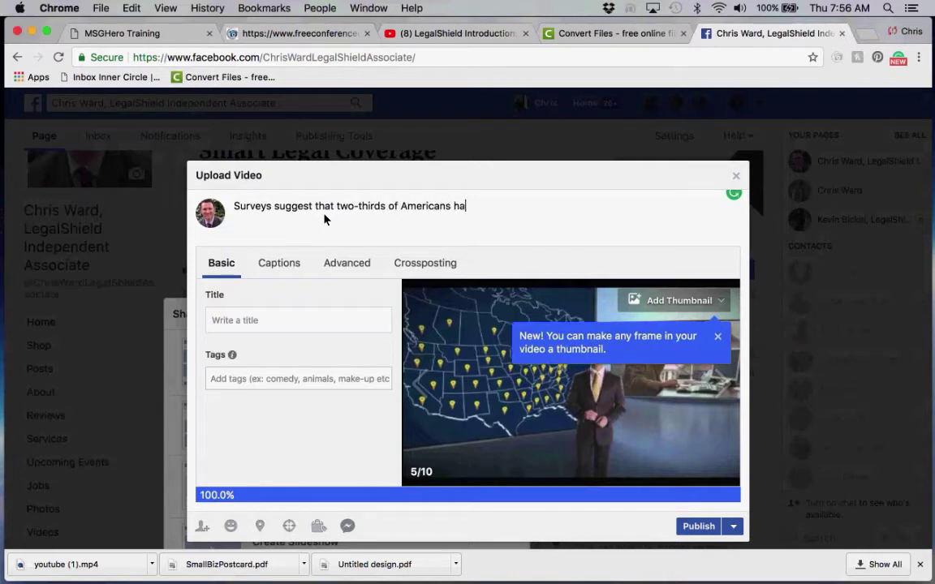
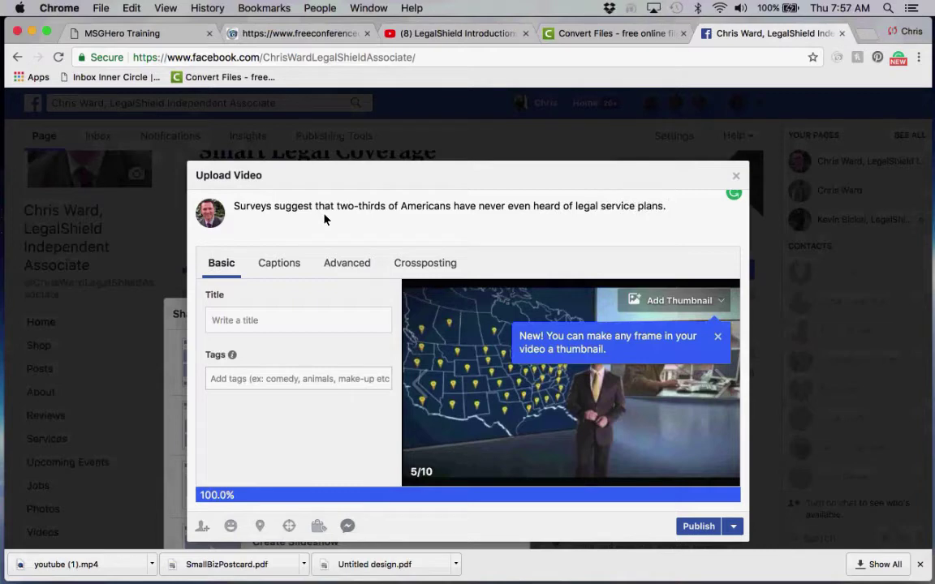
Continue the description with "Simply put, the majority of citizens cannot afford to pick up the phone and call an attorney".
type(". Simply put, ")
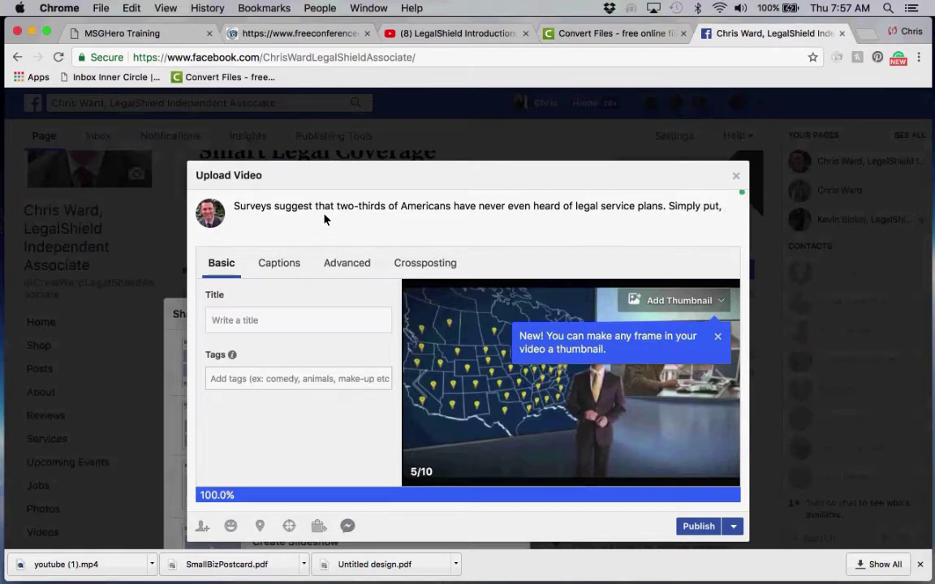
type("the majority of citizens")
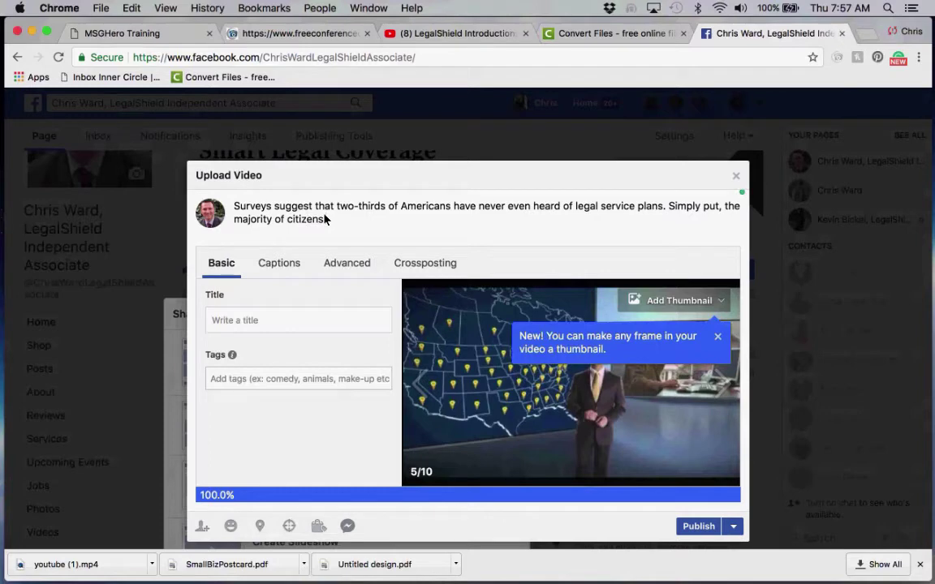
type("cannot afford t")
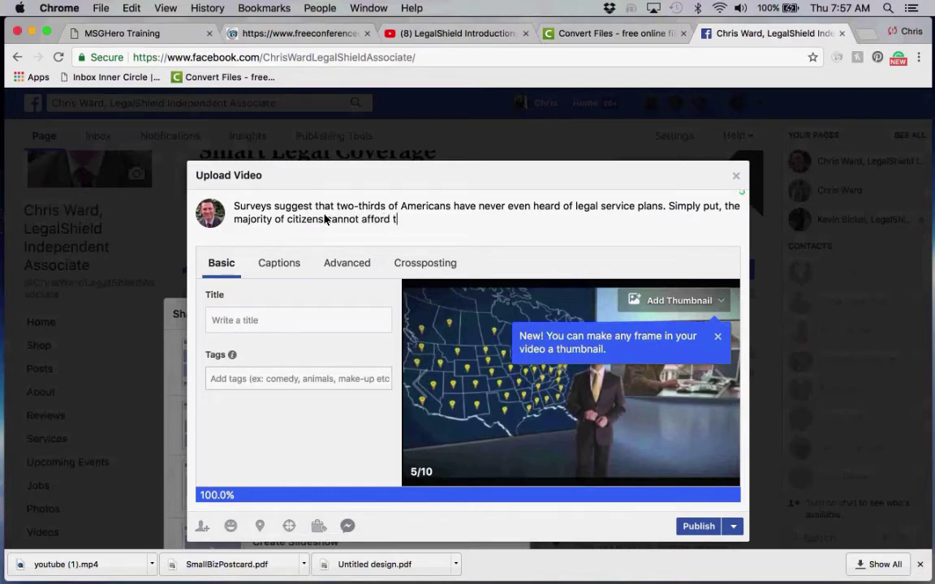
type("o pick up the phone and ")
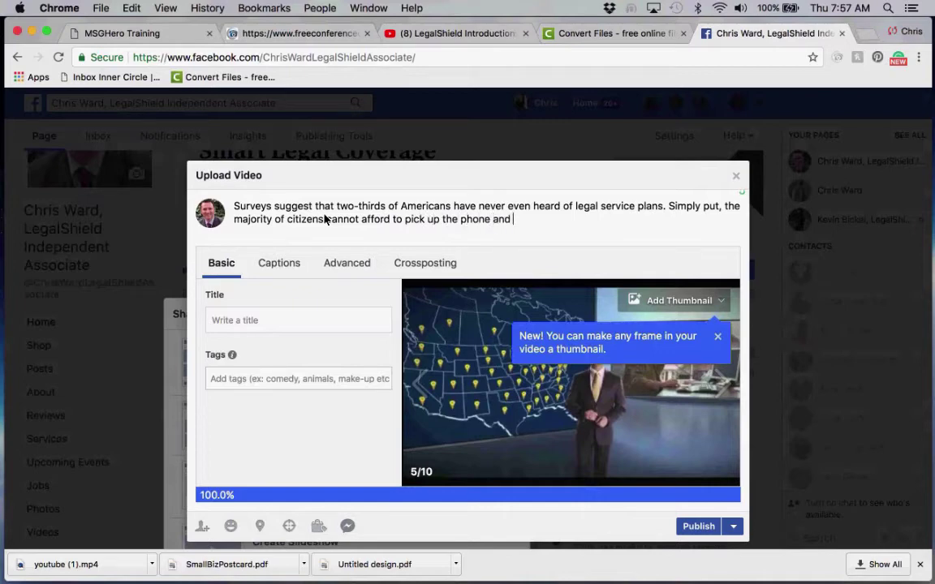
type("call an atto")
type("ne")
key("BackSpace")
key("BackSpace")
type("rney")
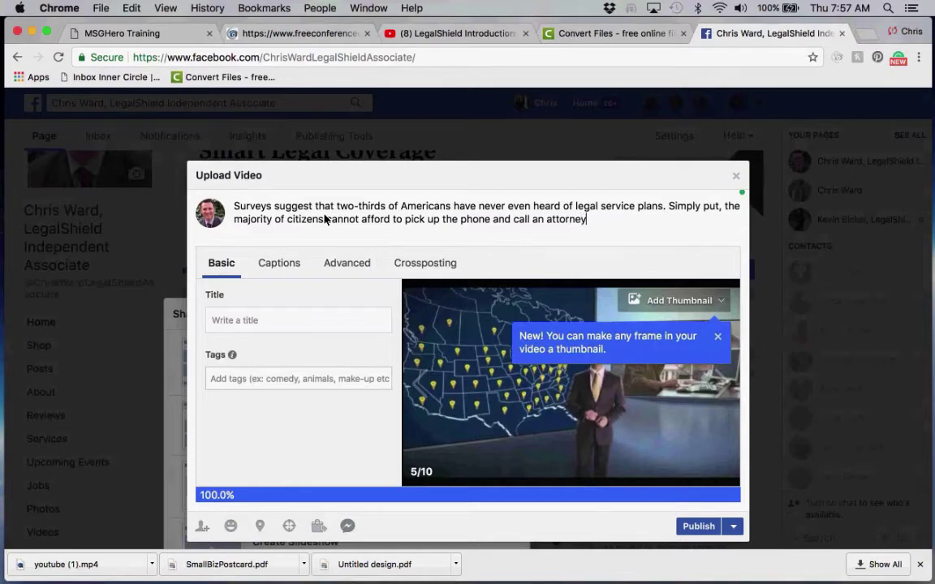
Complete the description's second sentence with "when the national average is over $250 an hour.".
type(" when the national ave")
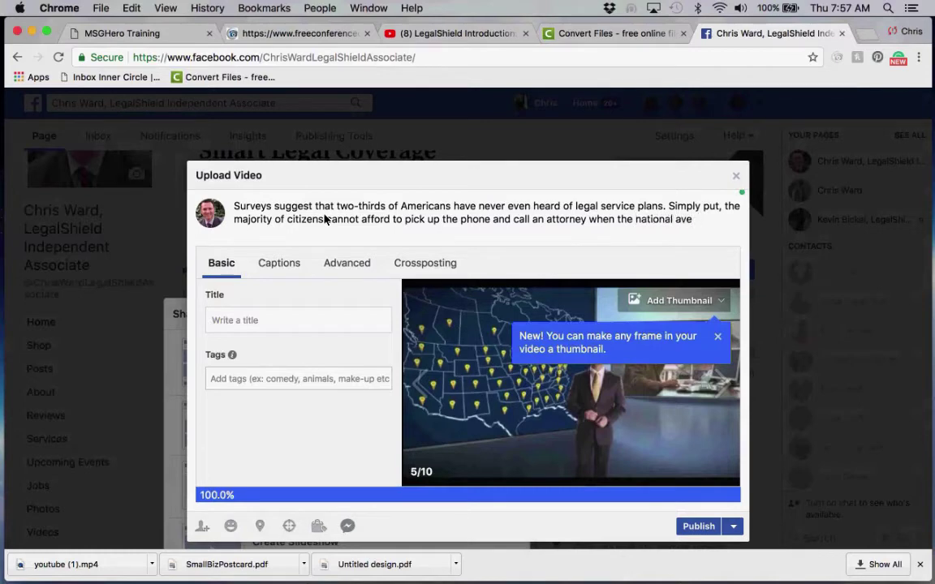
type("rage is o")
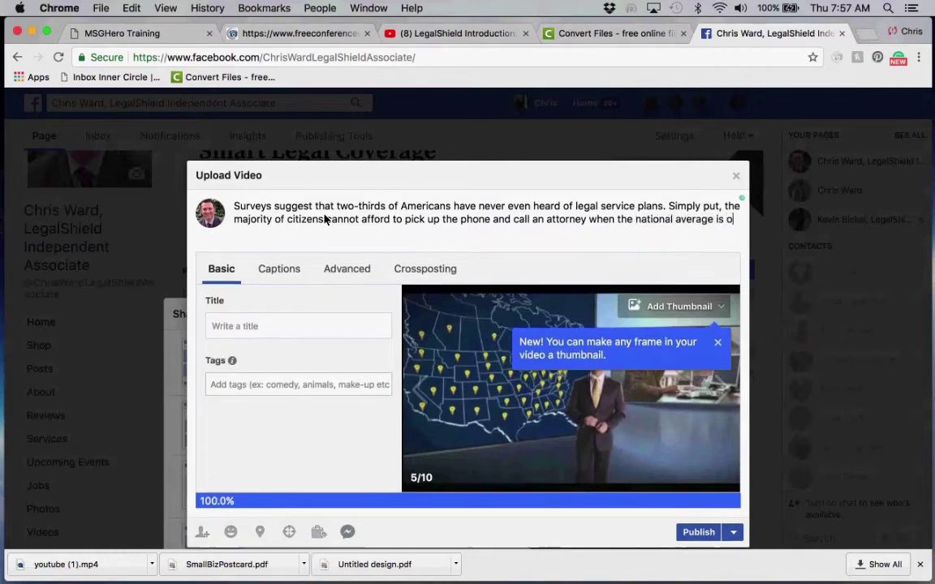
type("ver $250")
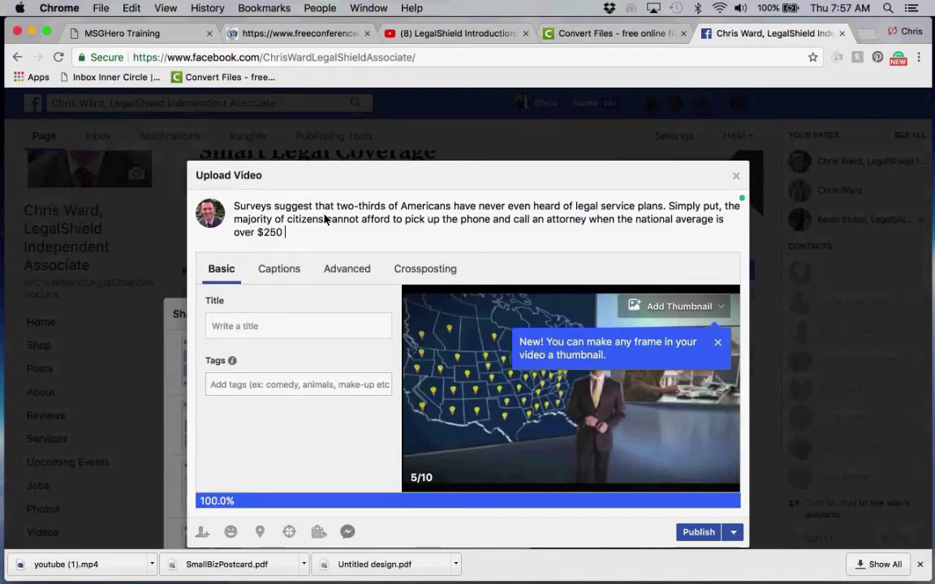
type(" an hour. Pl")
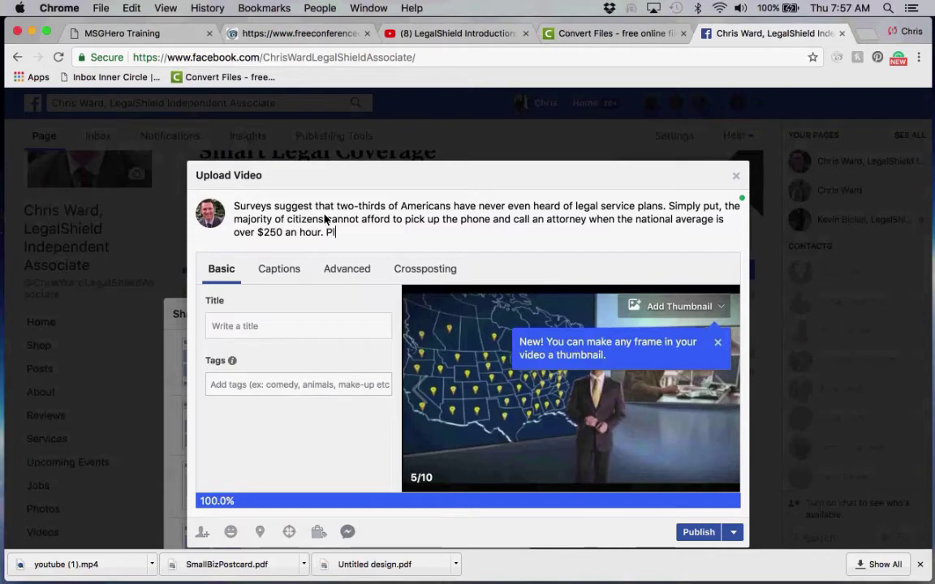
End the description with "Please take a moment and learn about who we are and what we are about. #LegalShield".
type("ease tak")
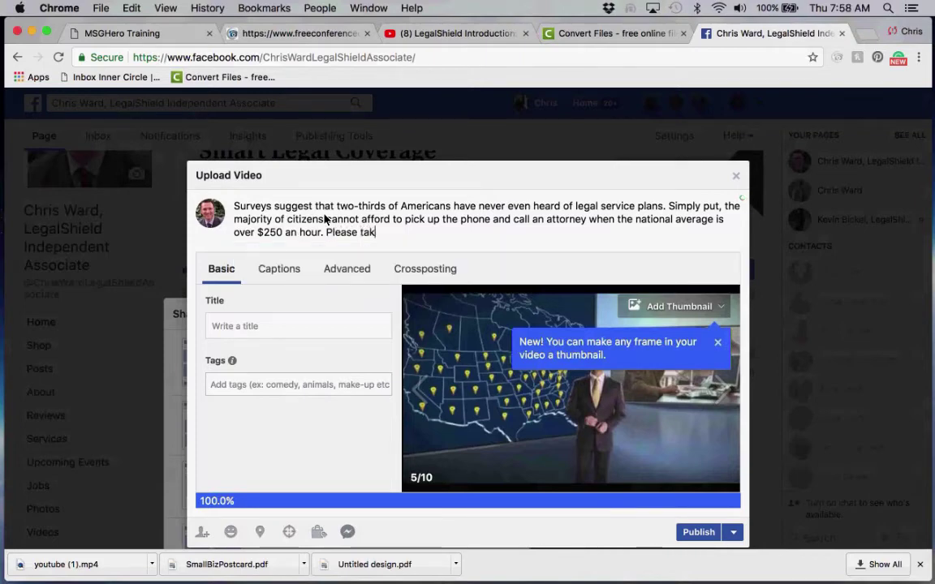
type("e a mome")
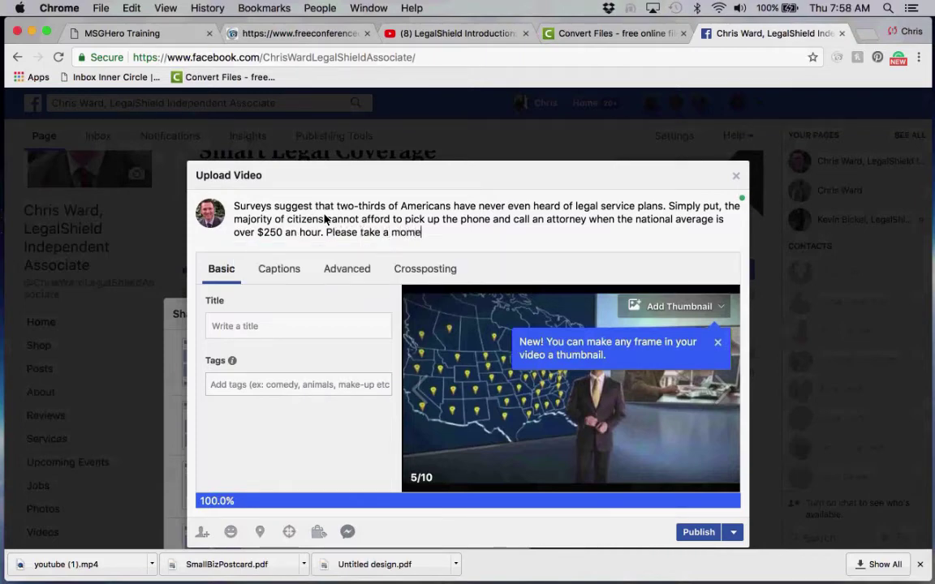
type("nt and learn ab")
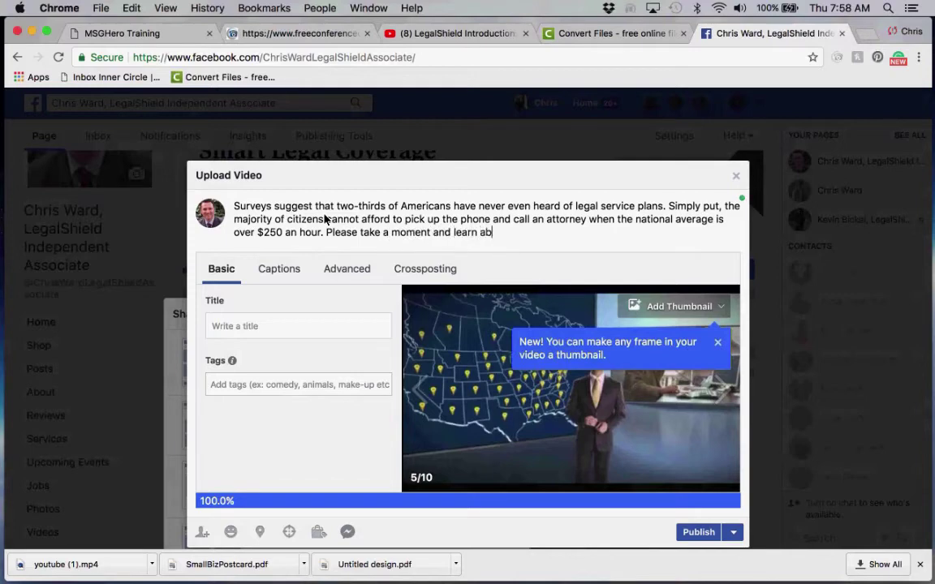
type("out who we a")
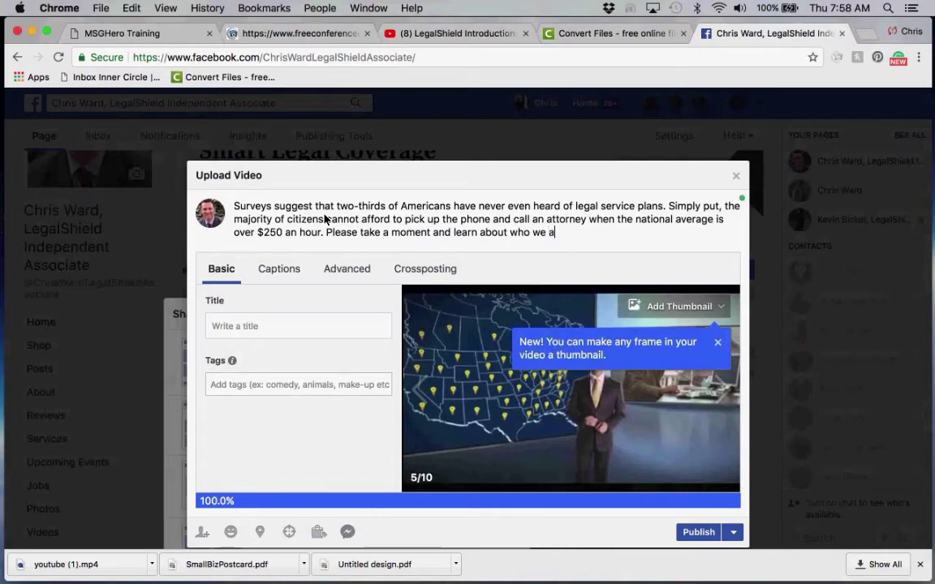
type("re and what we ar")
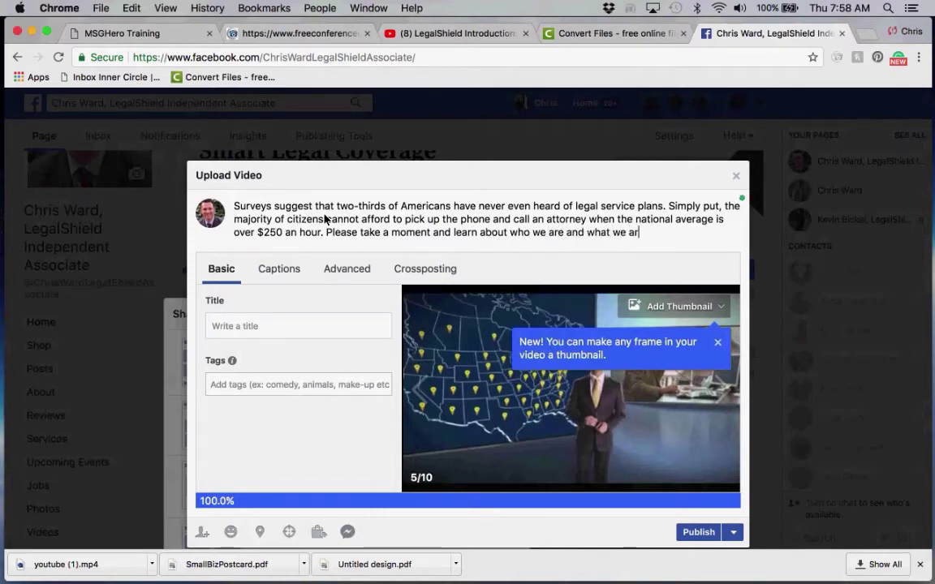
type("e about. ")
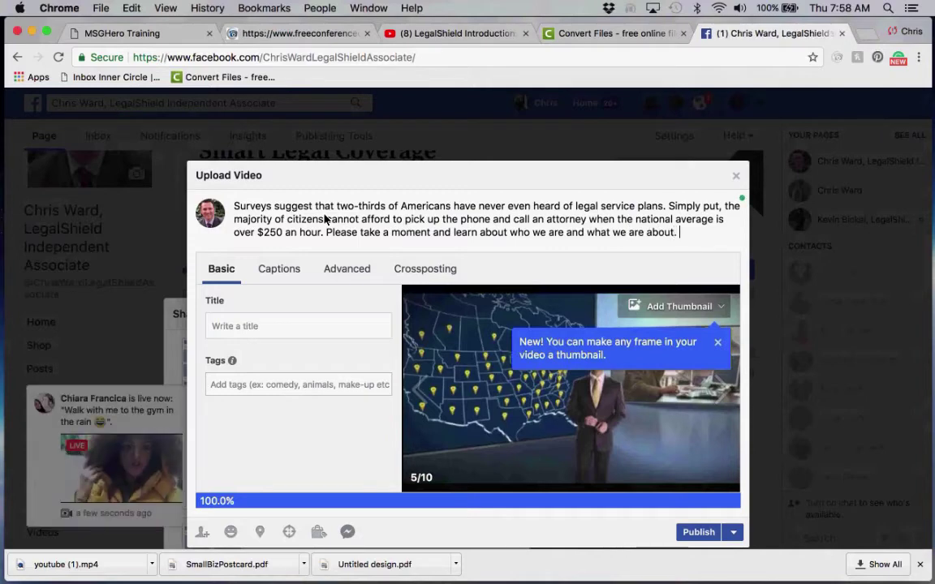
type("#LegalShield")
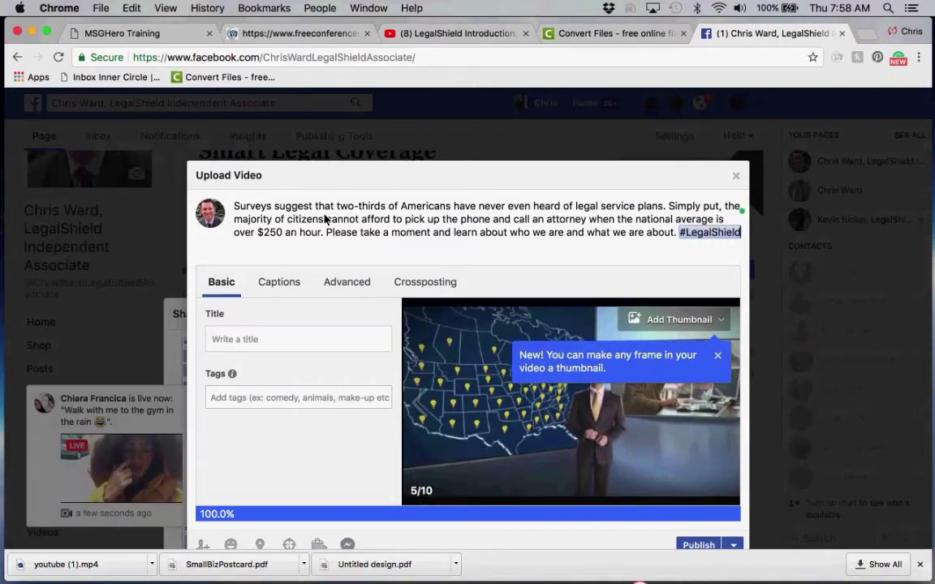
Set the video's title to "LegalShield Introduction: Get to Know Us", copied from the original video's YouTube page.
left_click(235, 341)
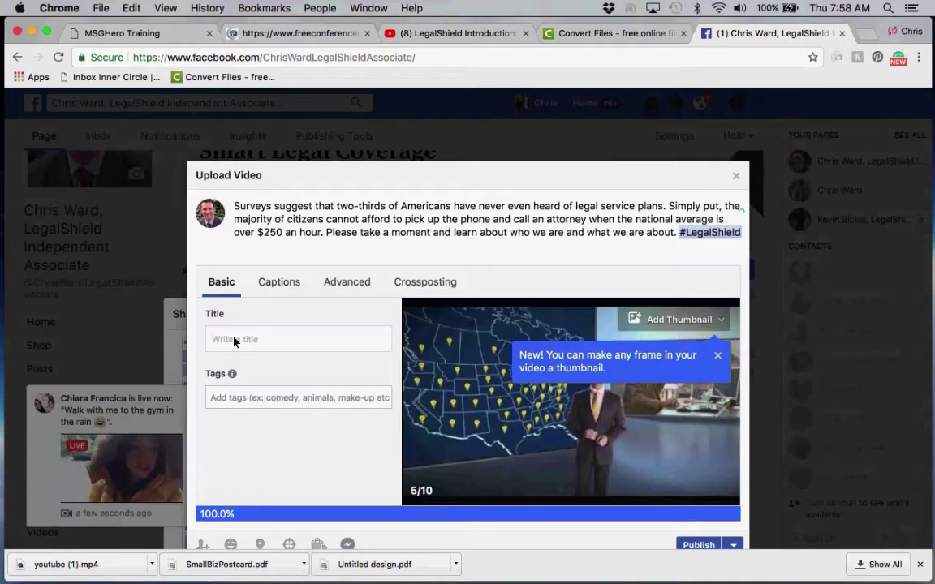
type("LegalShield")
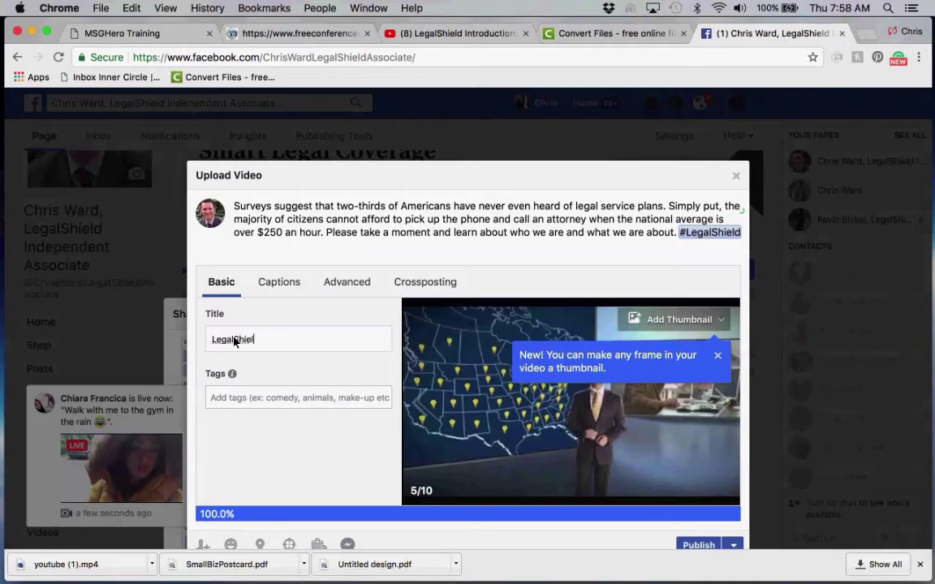
left_click(469, 33)
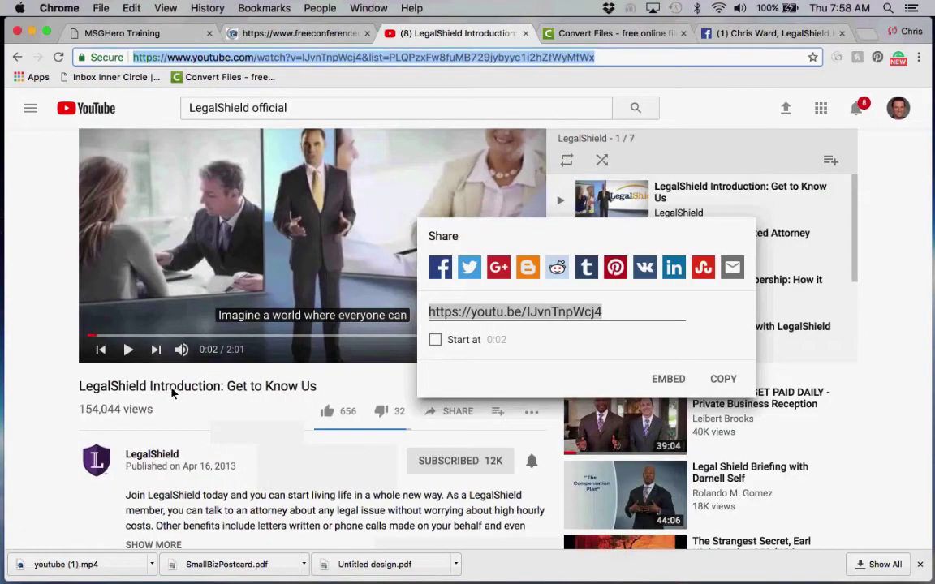
left_click(79, 390)
left_click_drag(80, 390, 329, 388)
key("super+c")
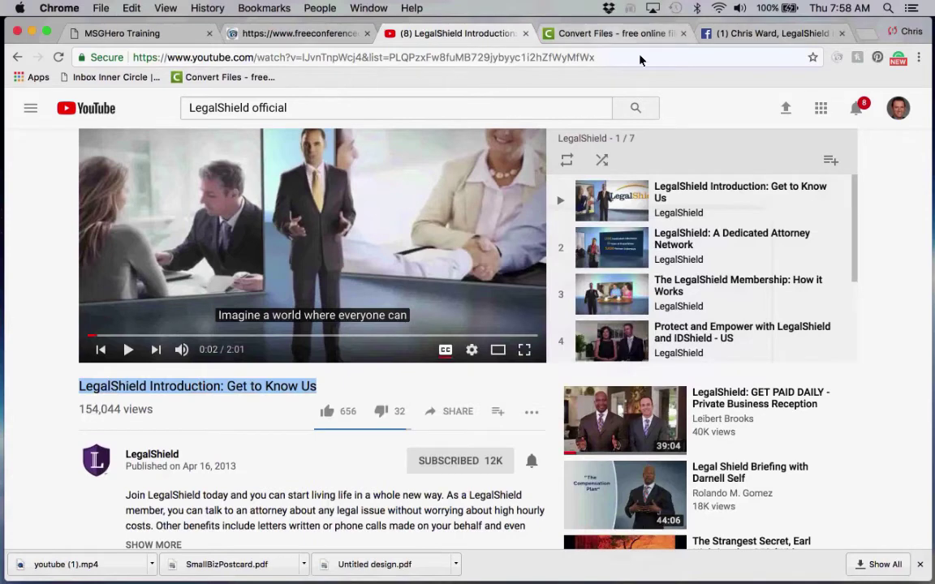
left_click(767, 34)
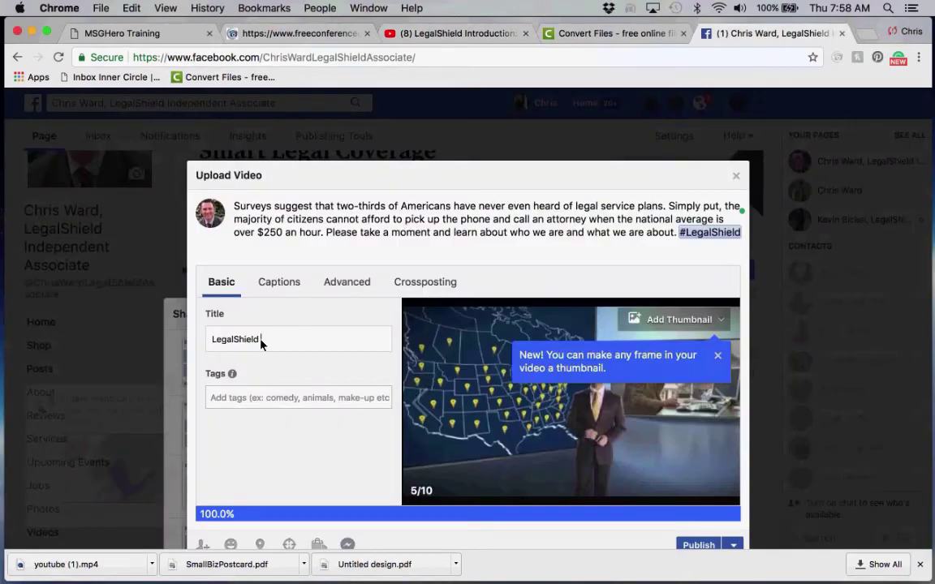
left_click_drag(261, 344, 212, 347)
key("super+v")
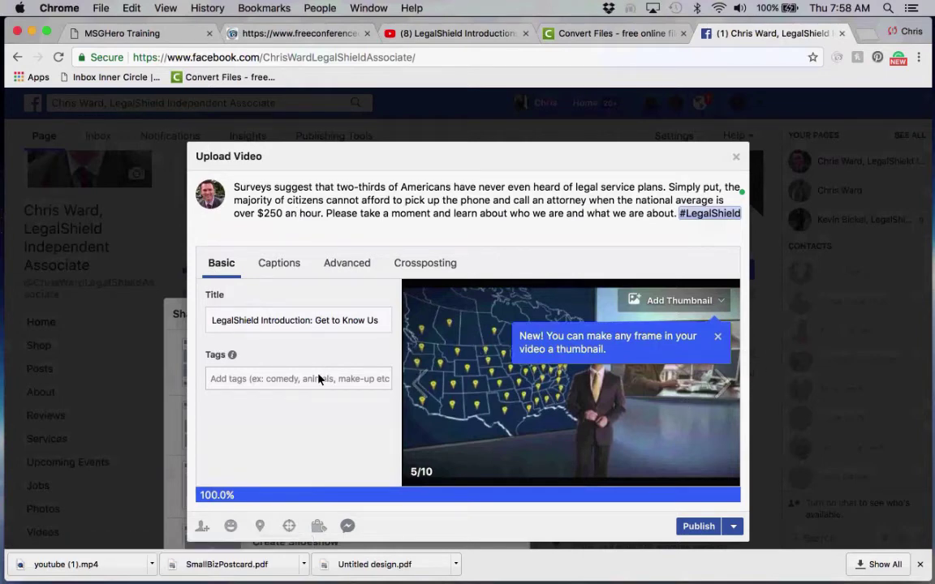
Browse the suggested thumbnail frames and choose frame 2/10 for the video.
left_click(420, 382)
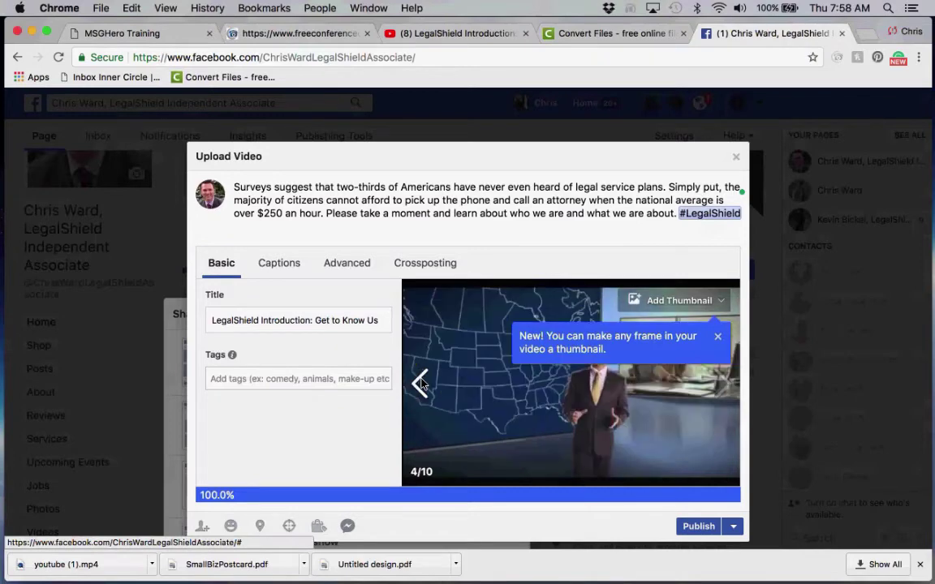
left_click(420, 382)
left_click(420, 382)
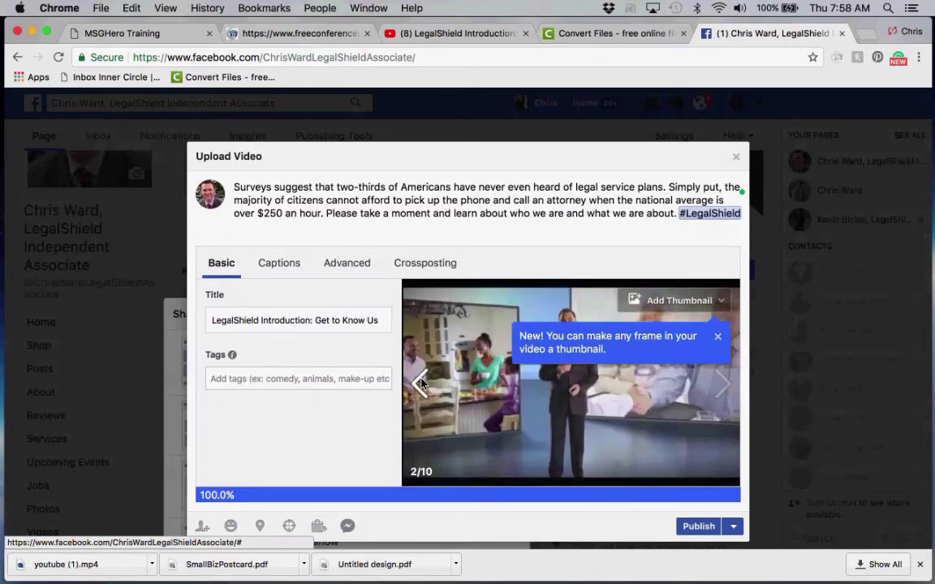
left_click(420, 382)
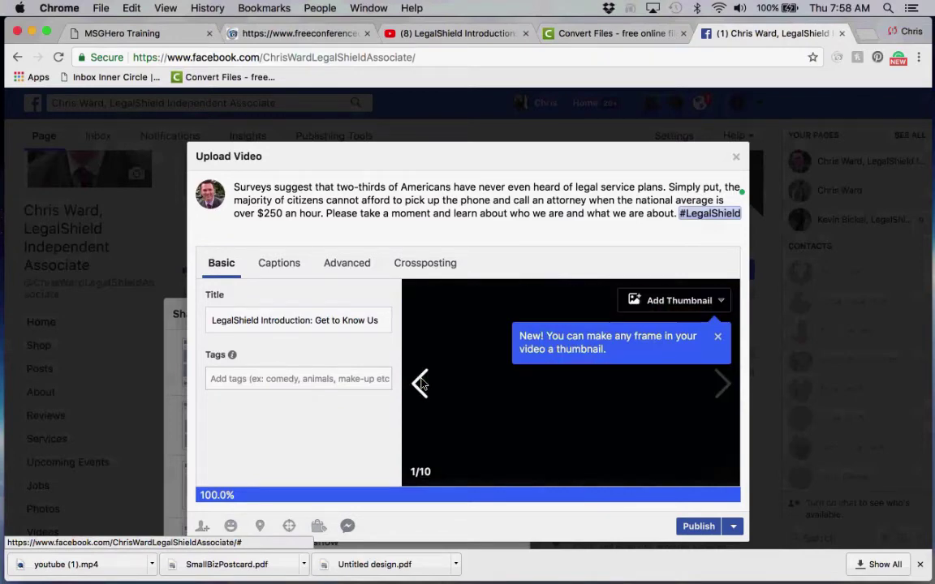
left_click(724, 385)
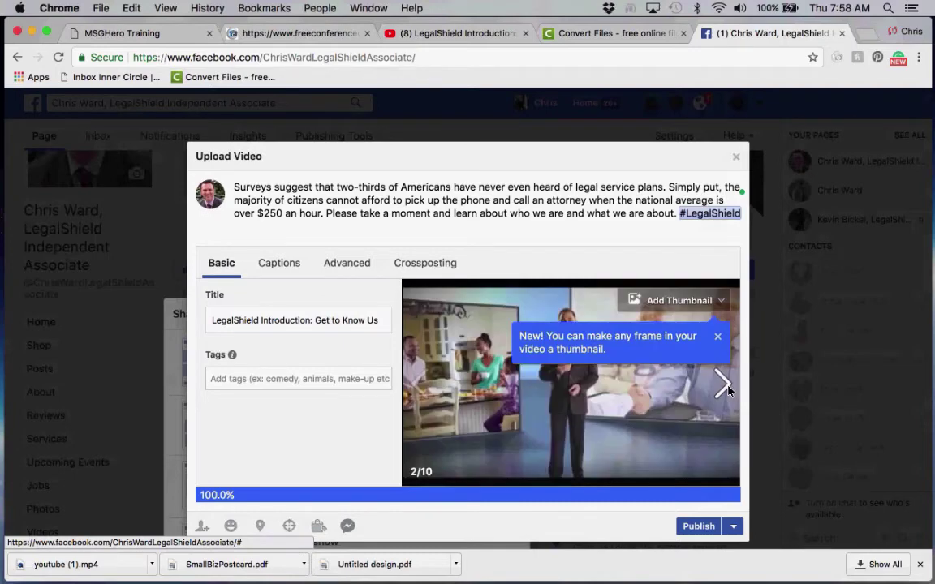
Restrict the video post's audience to people aged 18 to 60.
scroll(389, 410, "down", 1)
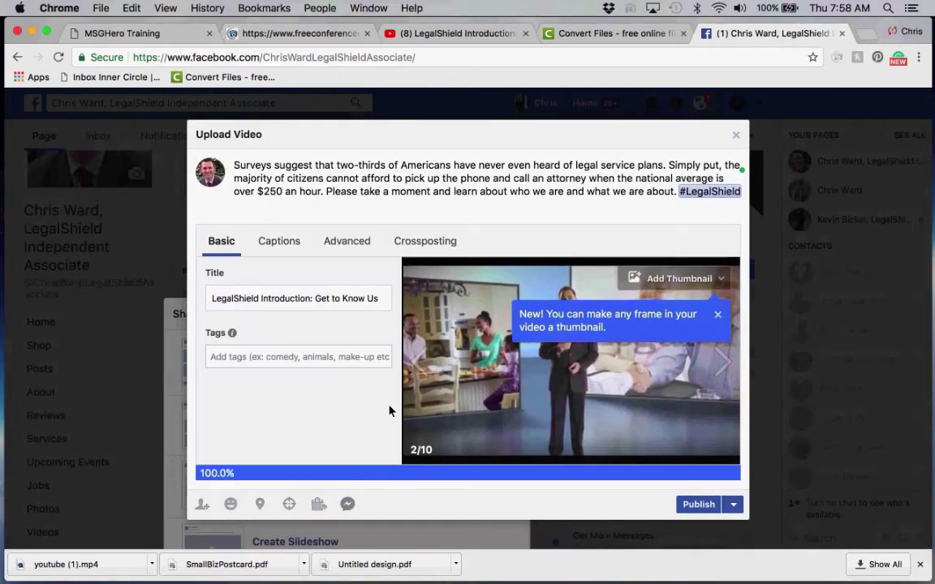
left_click(294, 505)
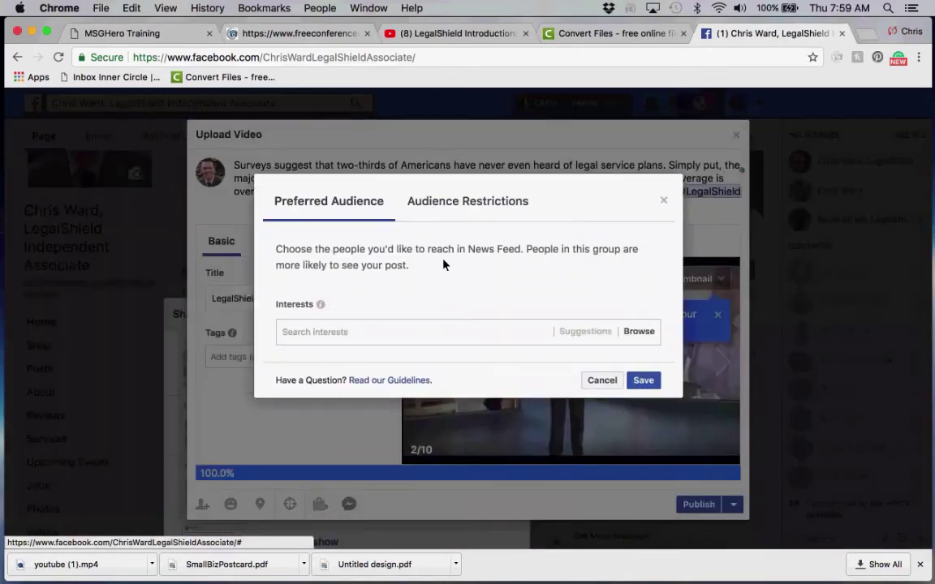
left_click(487, 201)
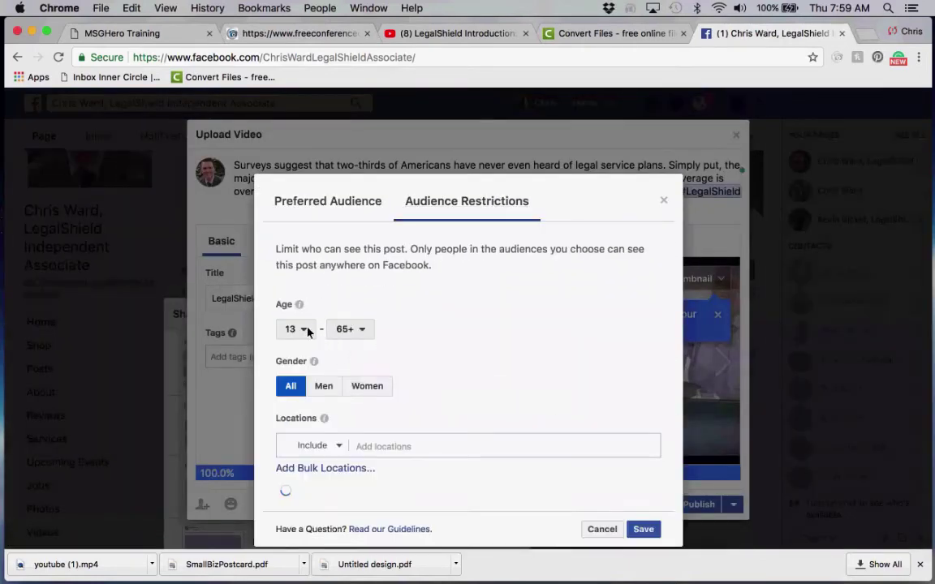
left_click(302, 329)
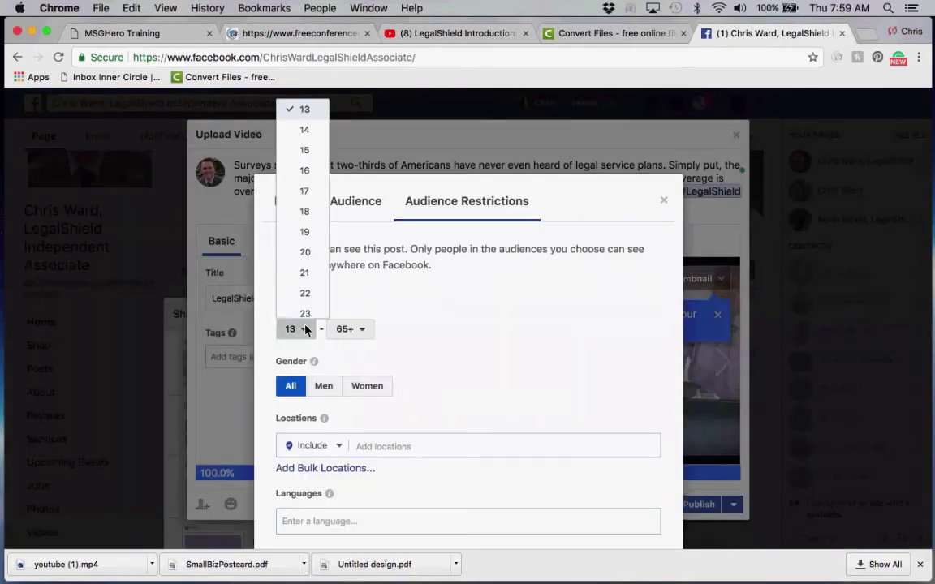
left_click(306, 211)
left_click(357, 274)
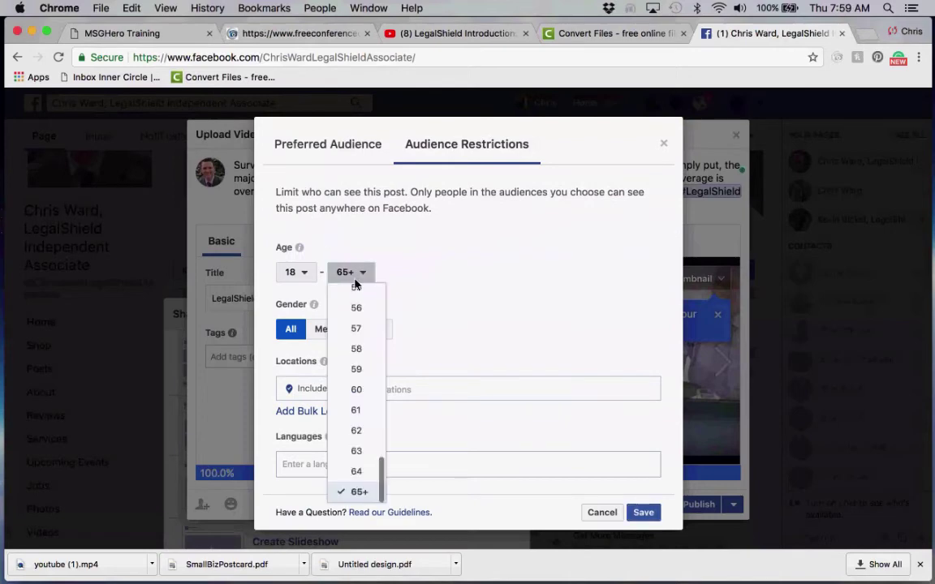
left_click(355, 392)
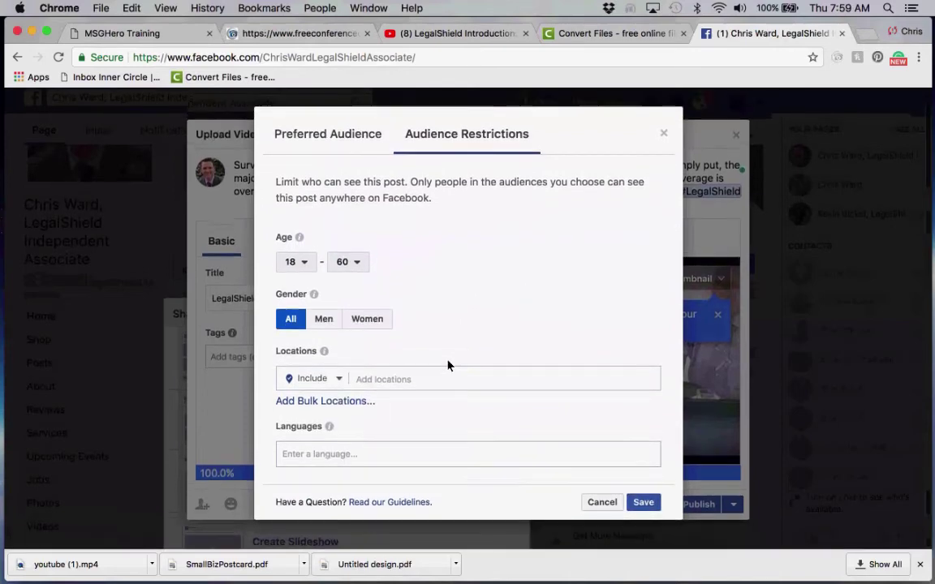
Include the countries United States and Canada as locations in the audience restrictions and save the restrictions.
left_click(409, 388)
type("United")
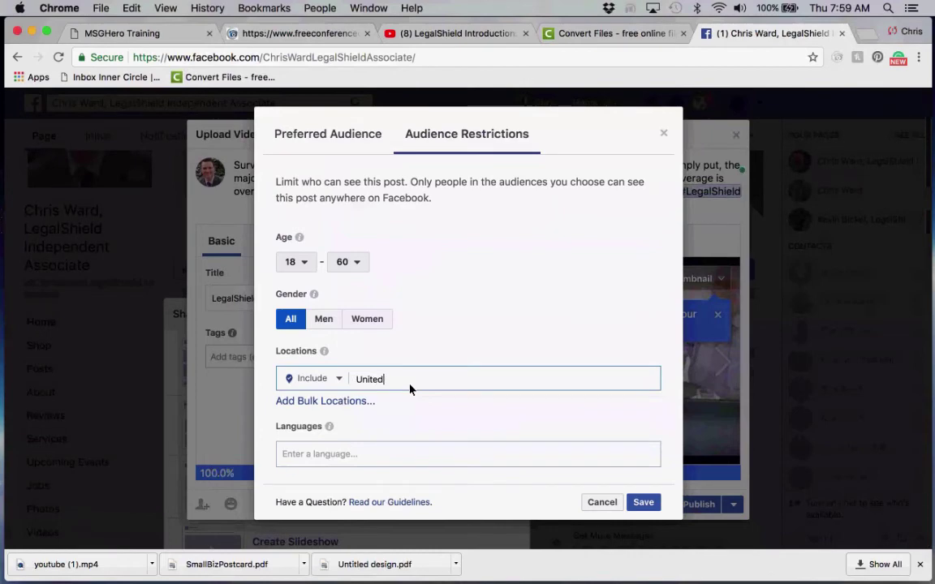
type(" State")
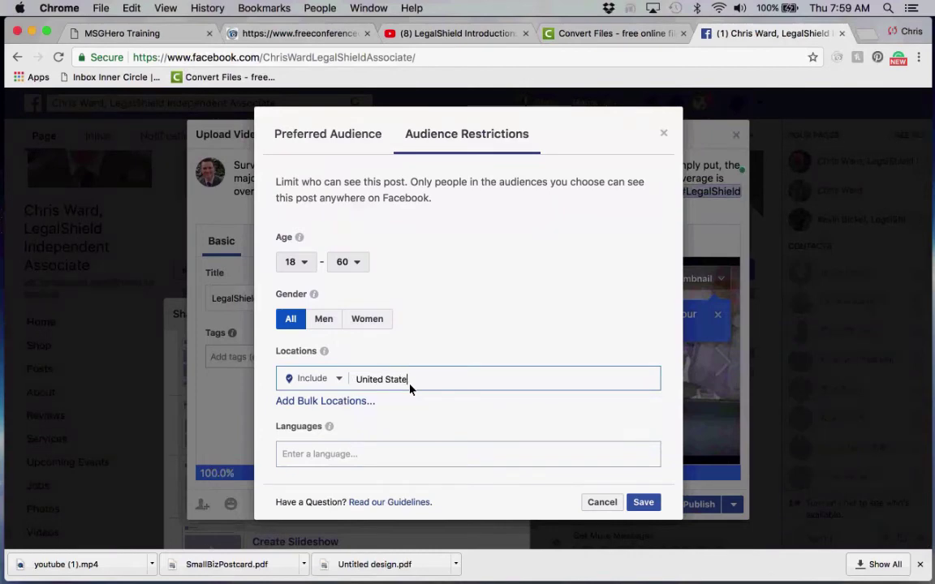
type("s")
left_click(409, 407)
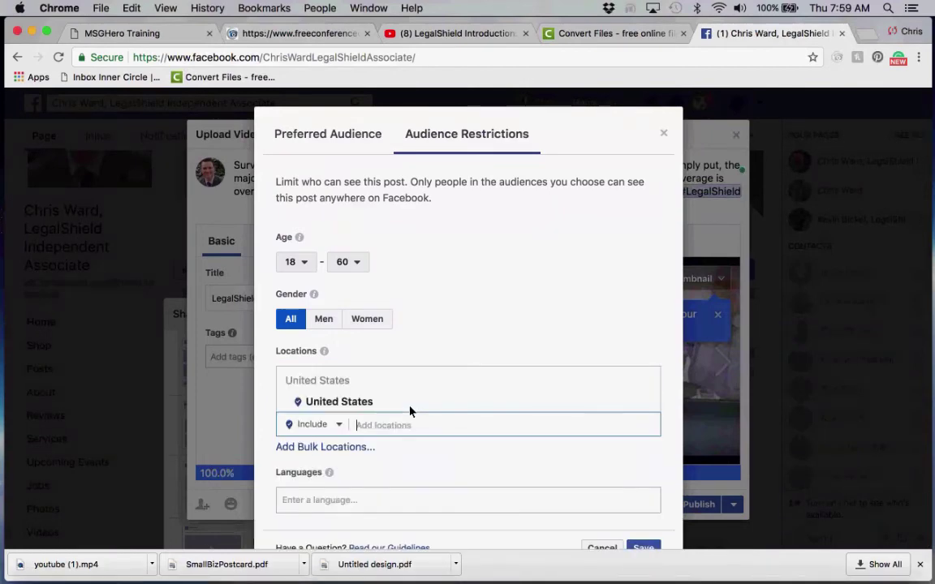
type("Canad")
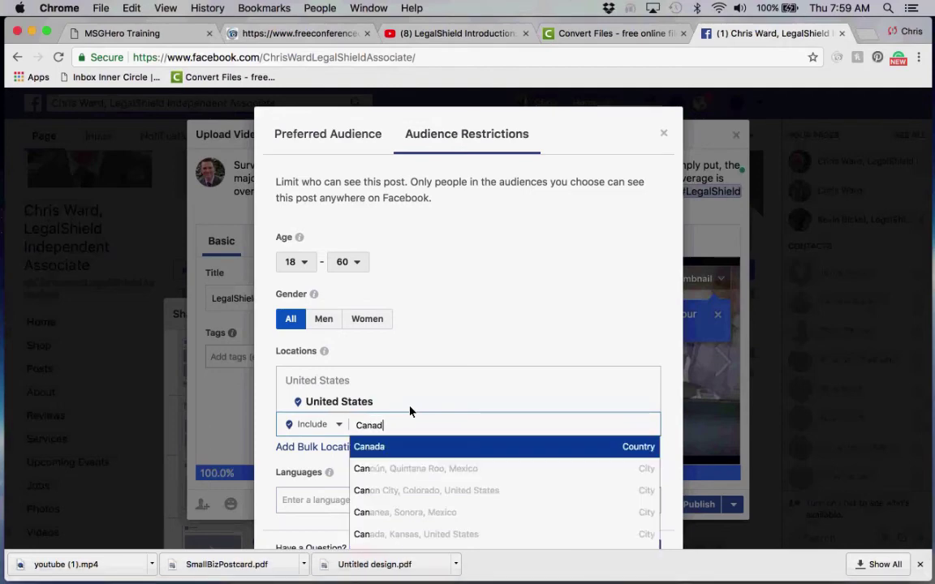
type("a")
left_click(388, 447)
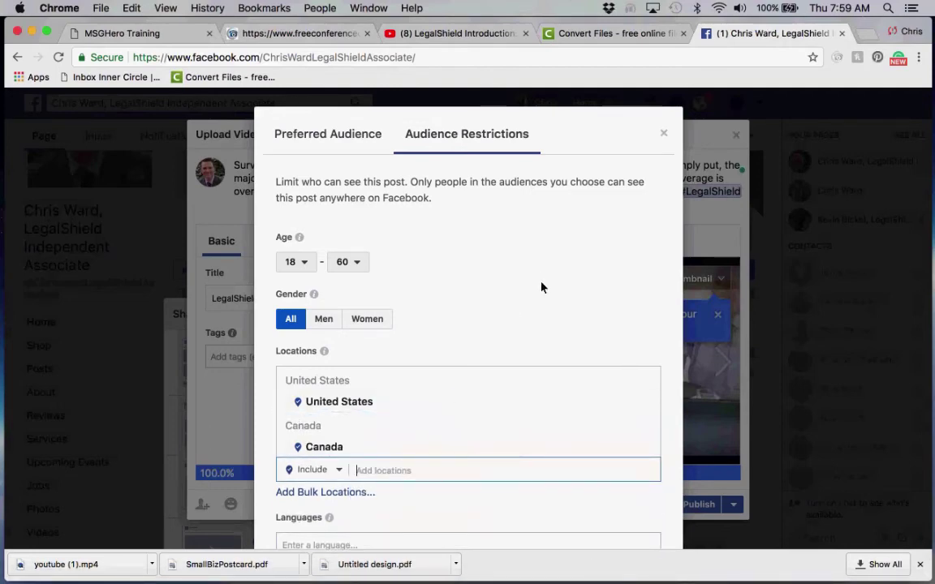
scroll(541, 287, "down", 3)
left_click(643, 502)
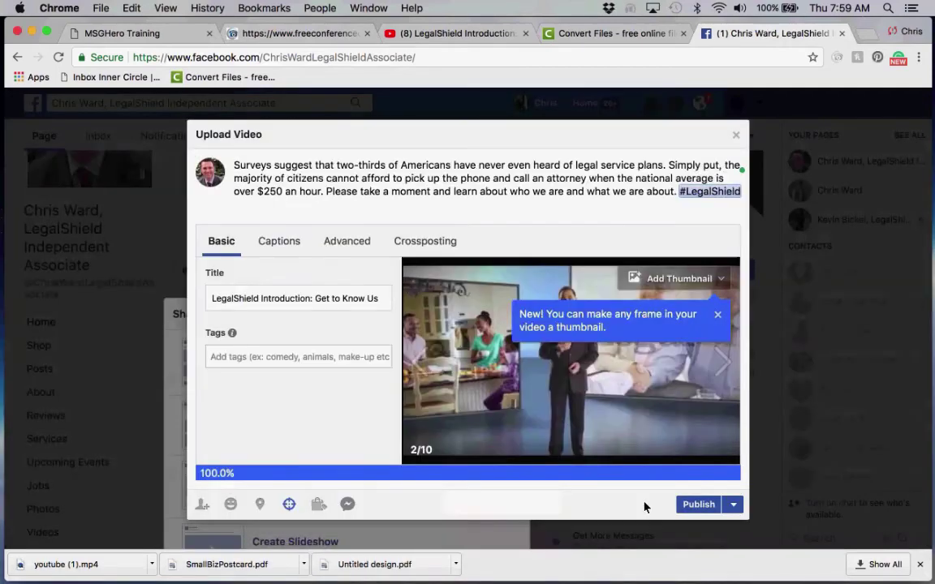
Schedule the video post for publication on 10/6/2017 at 12:00PM.
left_click(733, 505)
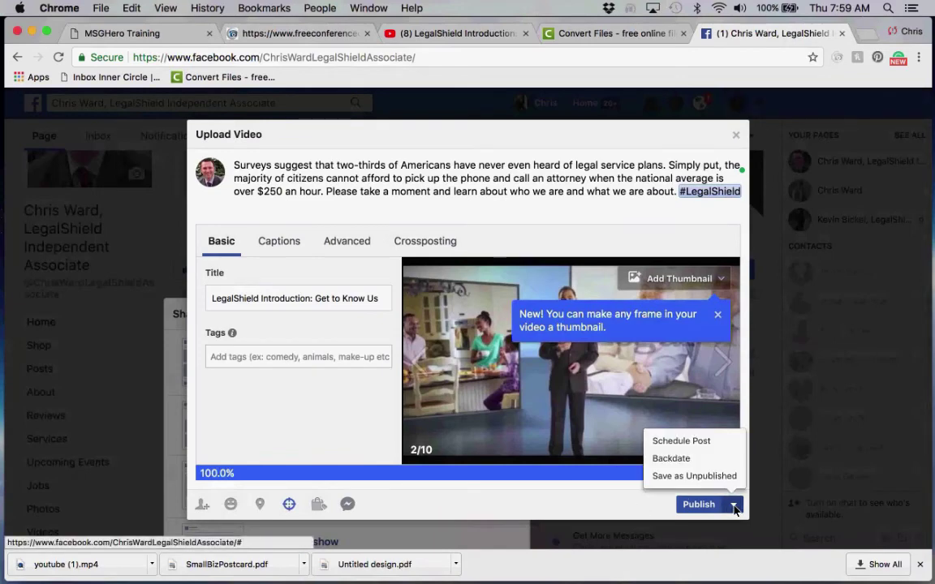
left_click(706, 441)
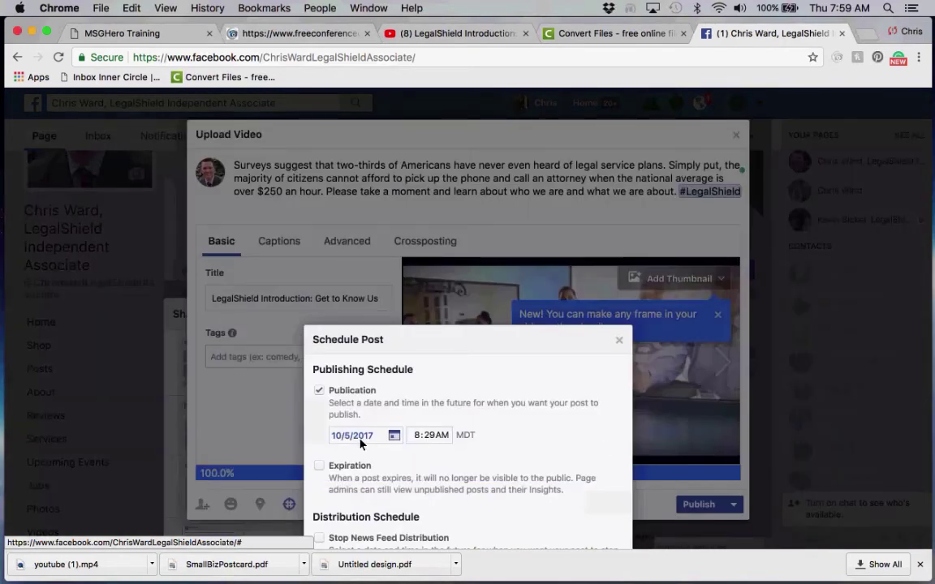
left_click(361, 439)
left_click(457, 317)
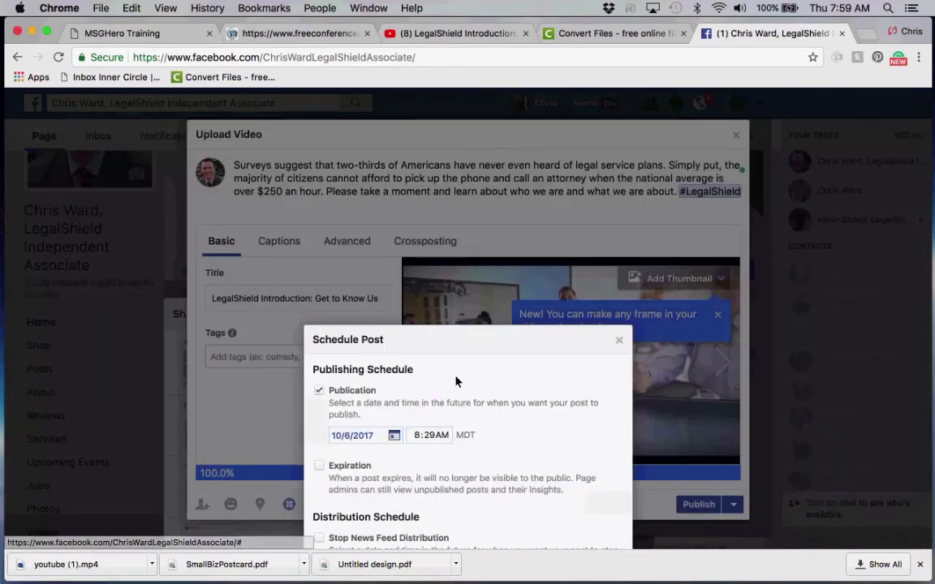
left_click(416, 435)
type("12")
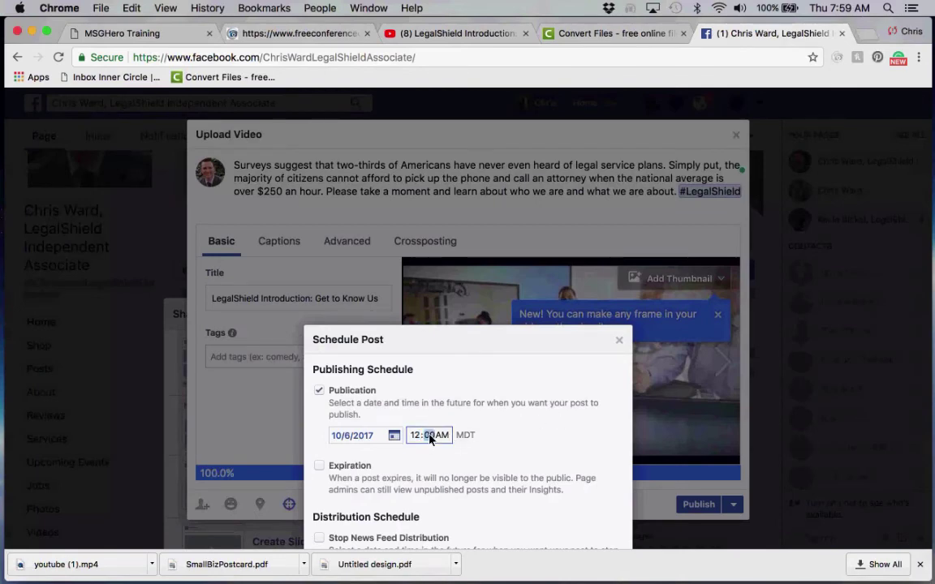
type("p")
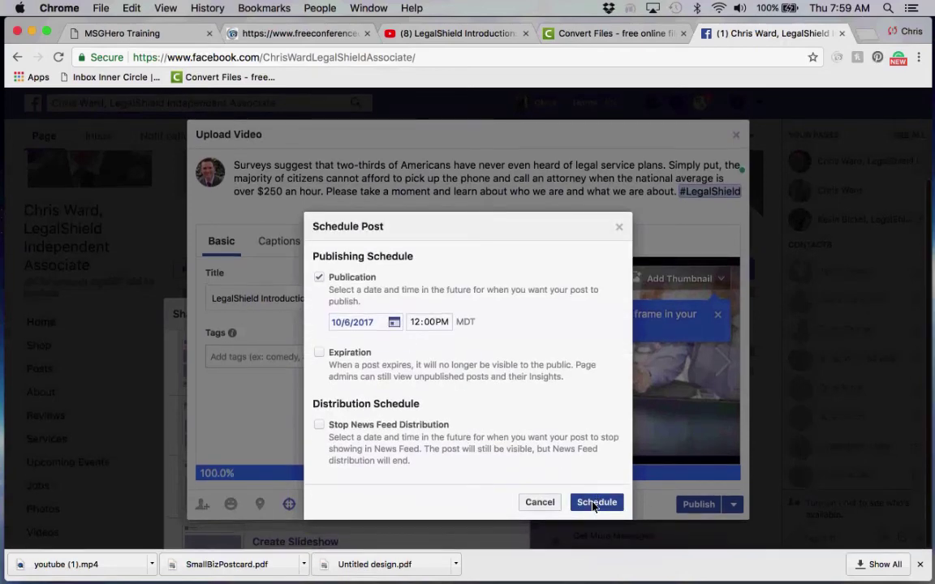
left_click(593, 503)
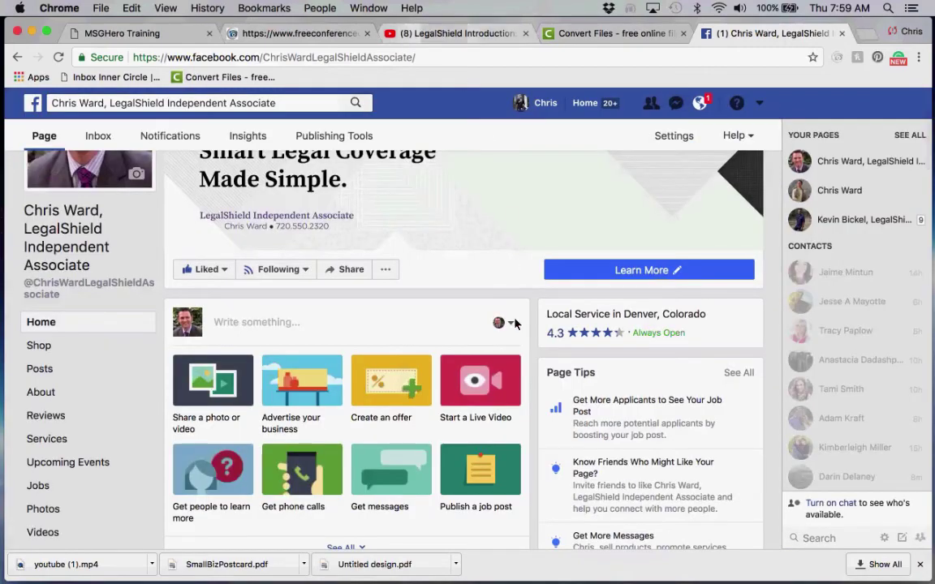
scroll(532, 331, "up", 2)
scroll(532, 331, "up", 2)
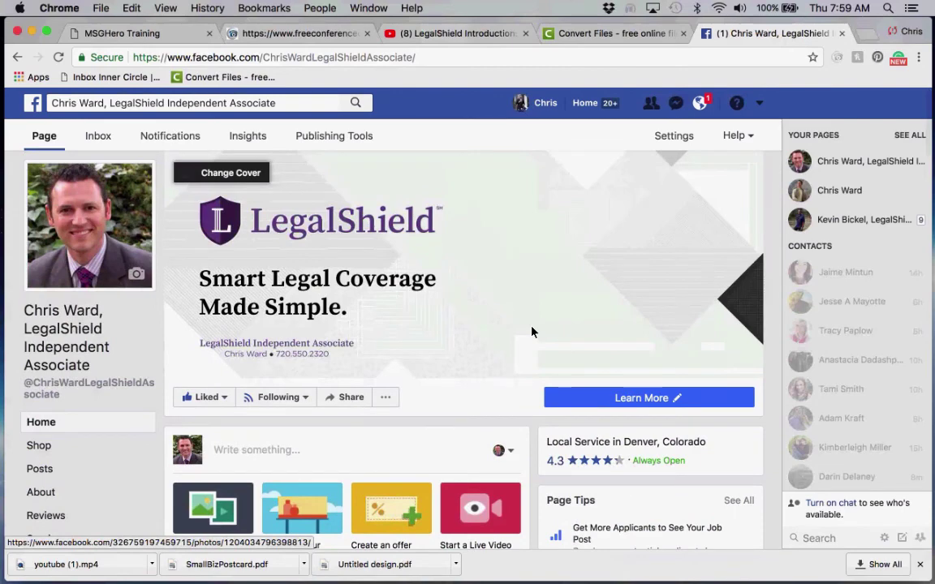
scroll(531, 331, "down", 5)
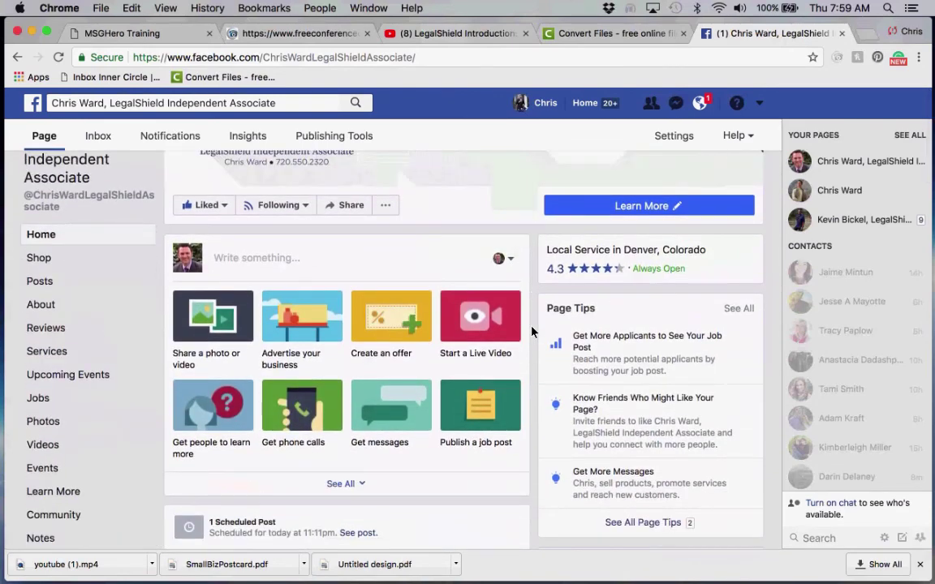
scroll(531, 331, "down", 1)
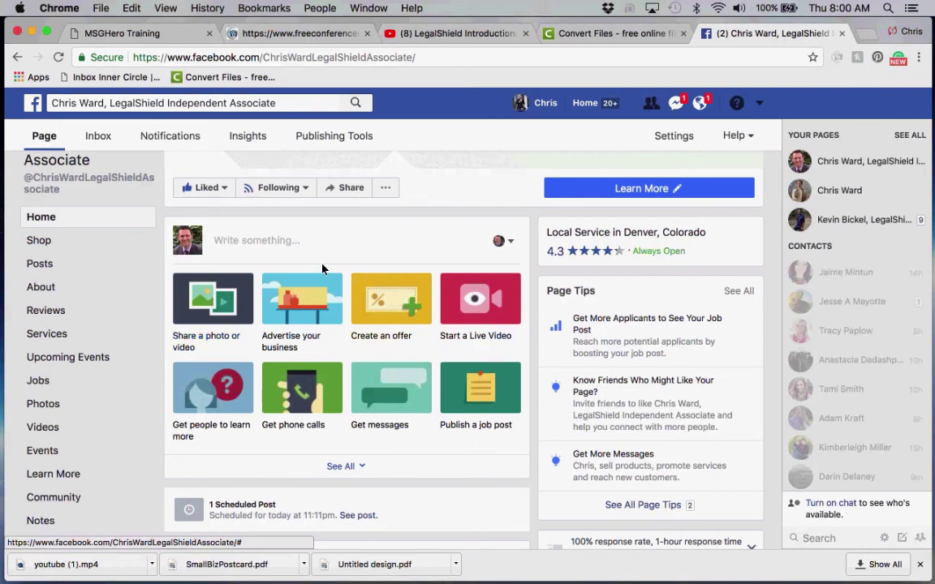
scroll(324, 268, "up", 5)
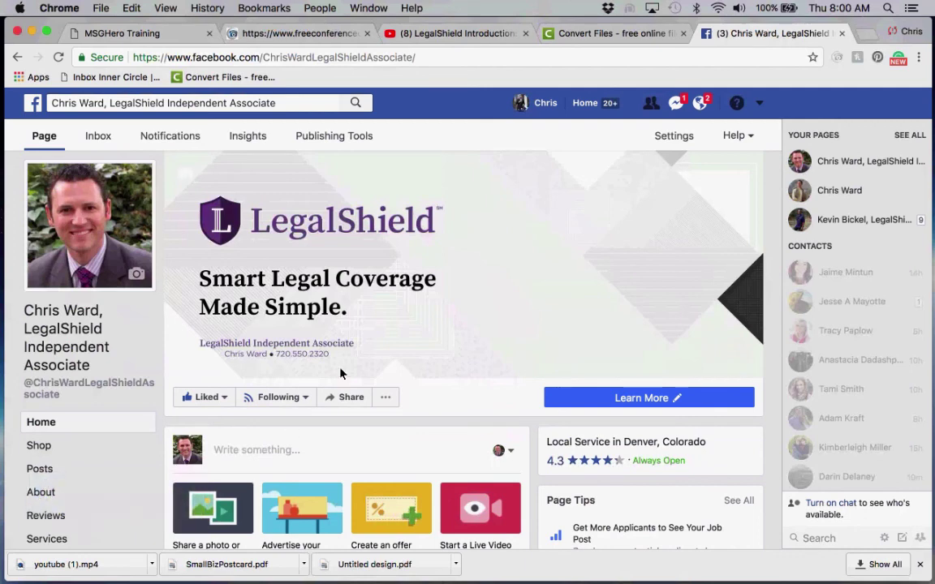
mouse_move(897, 566)
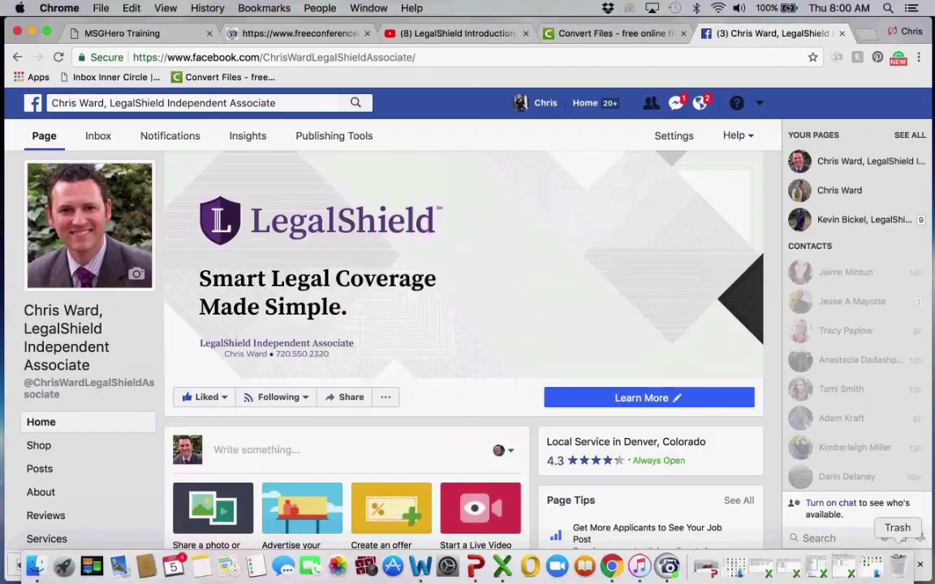